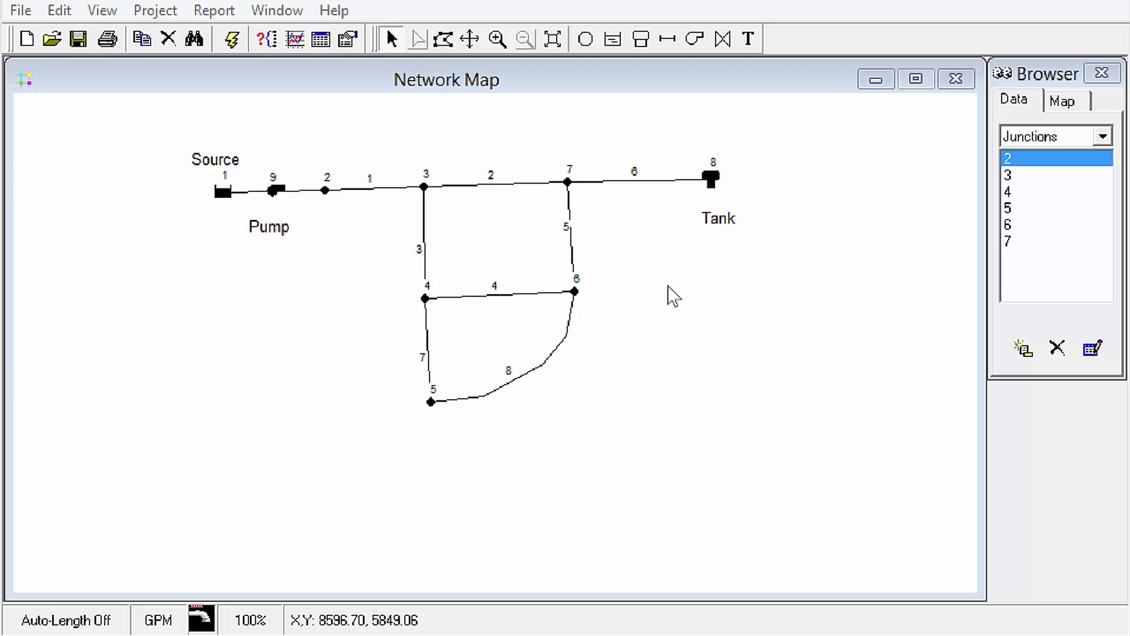
# Place new junction 9 on pipe 8 between junctions 5 and 6, then reselect pipe 8
pyautogui.click(586, 39)
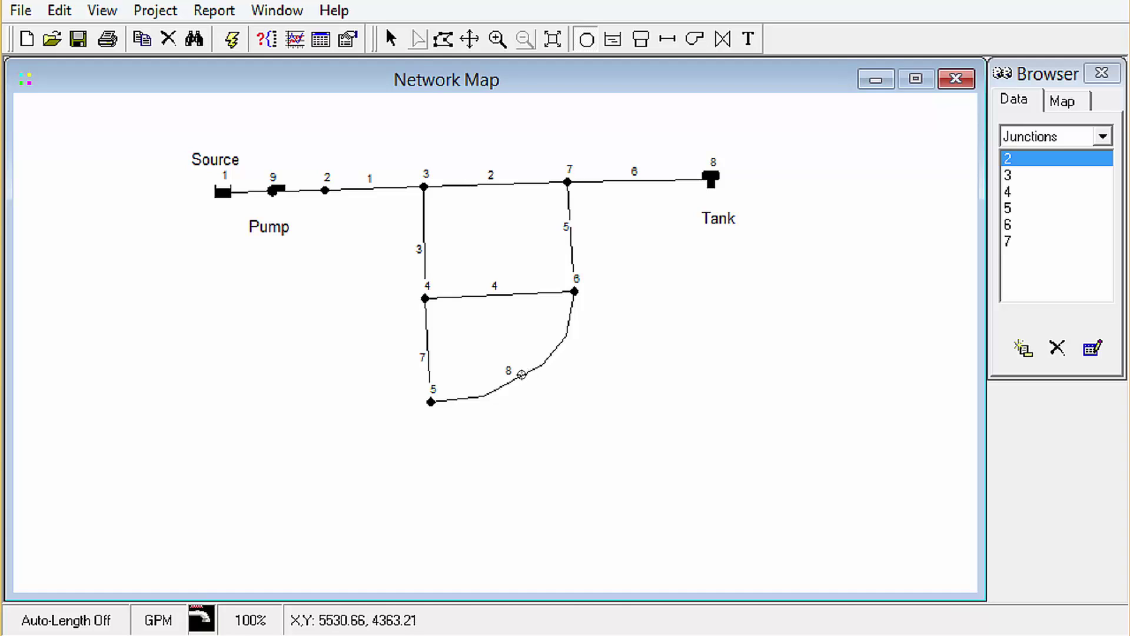
pyautogui.click(522, 374)
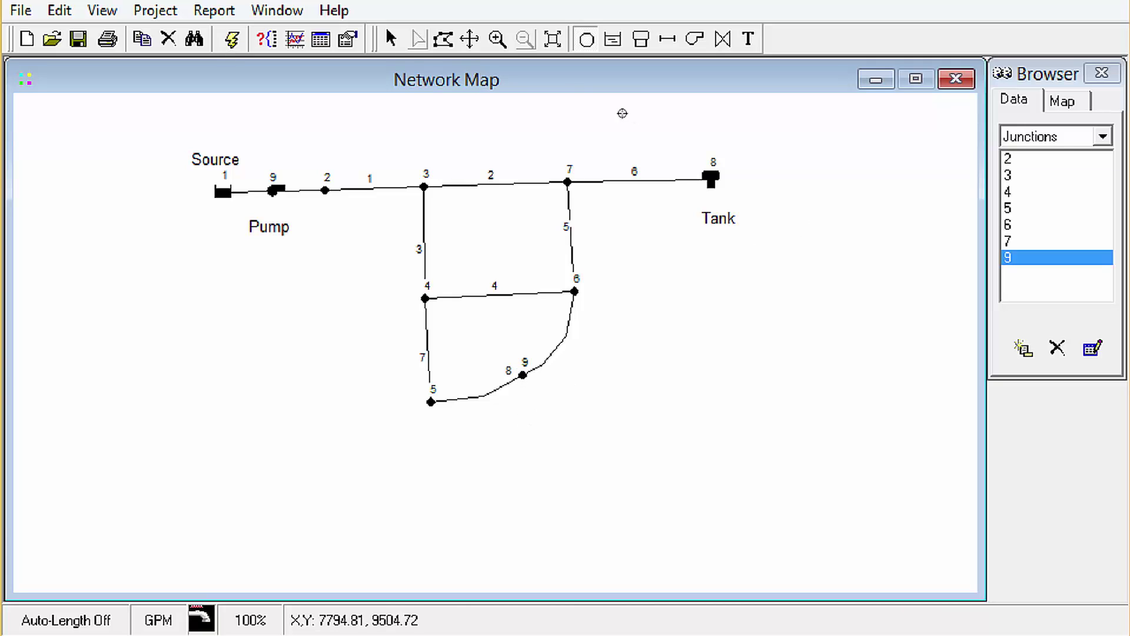
pyautogui.click(389, 36)
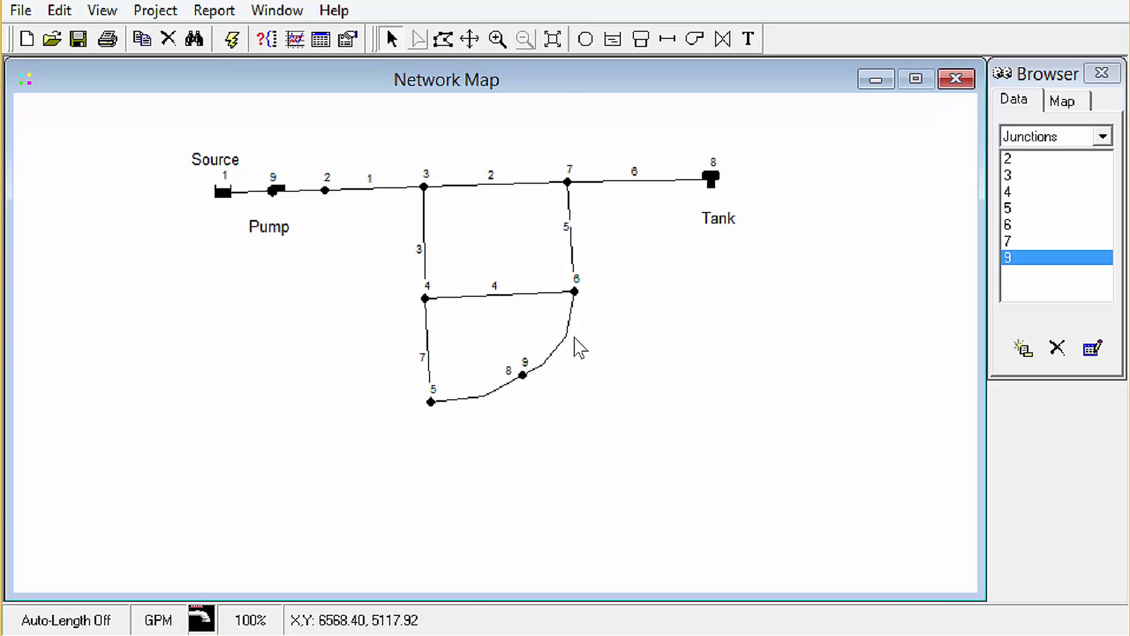
pyautogui.click(535, 370)
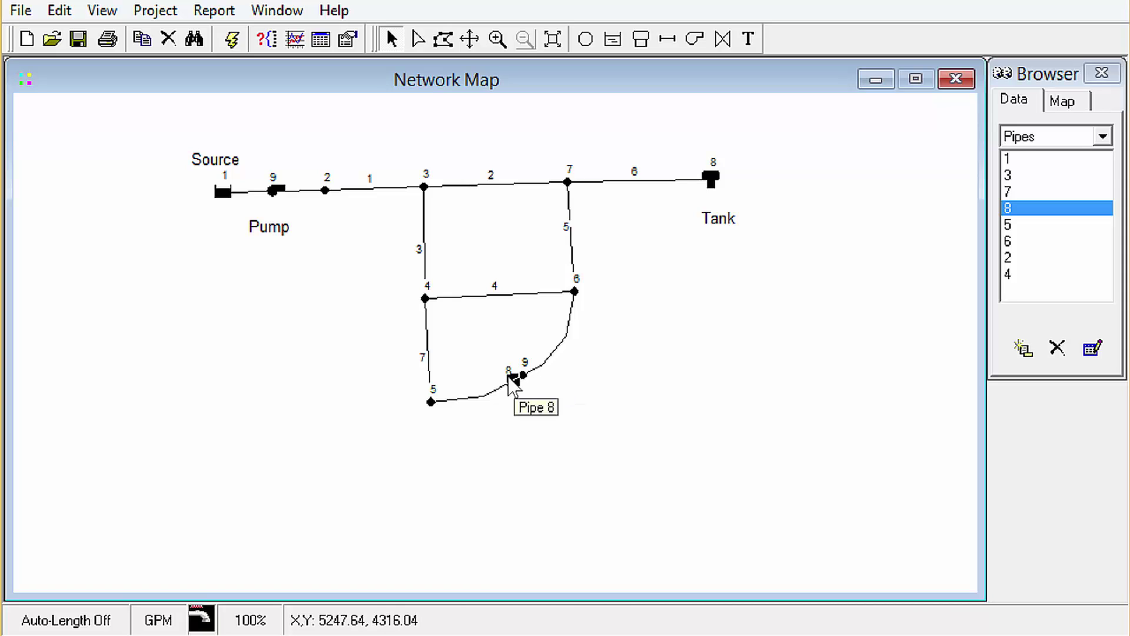
# Change pipe 8's end node from junction 6 to junction 9 in its properties
pyautogui.doubleClick(550, 356)
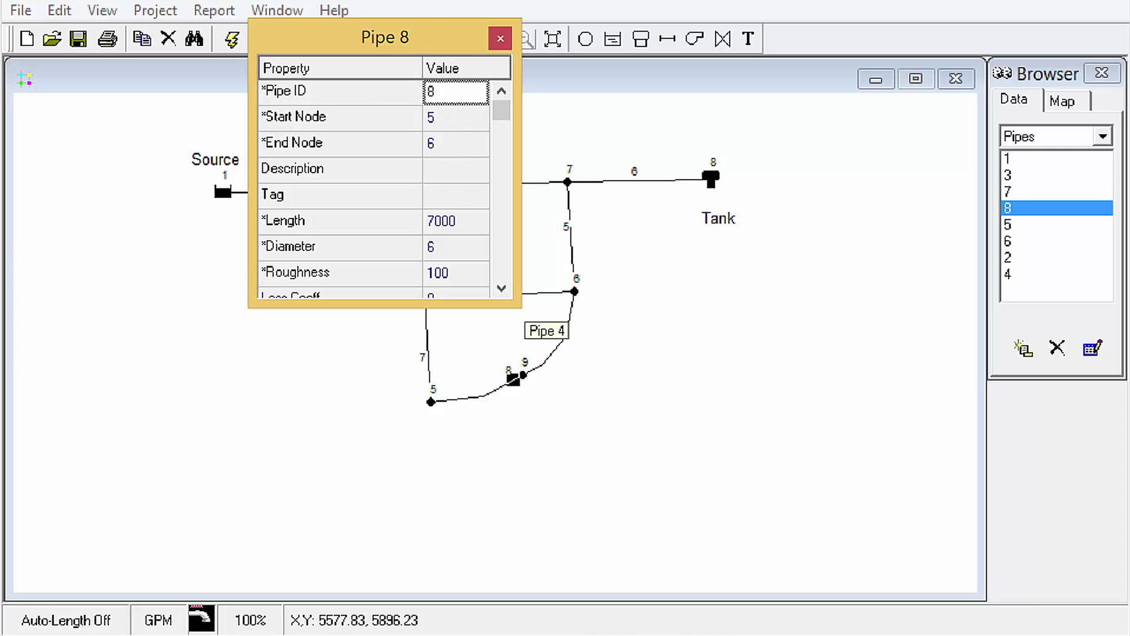
pyautogui.moveTo(429, 45); pyautogui.dragTo(243, 140)
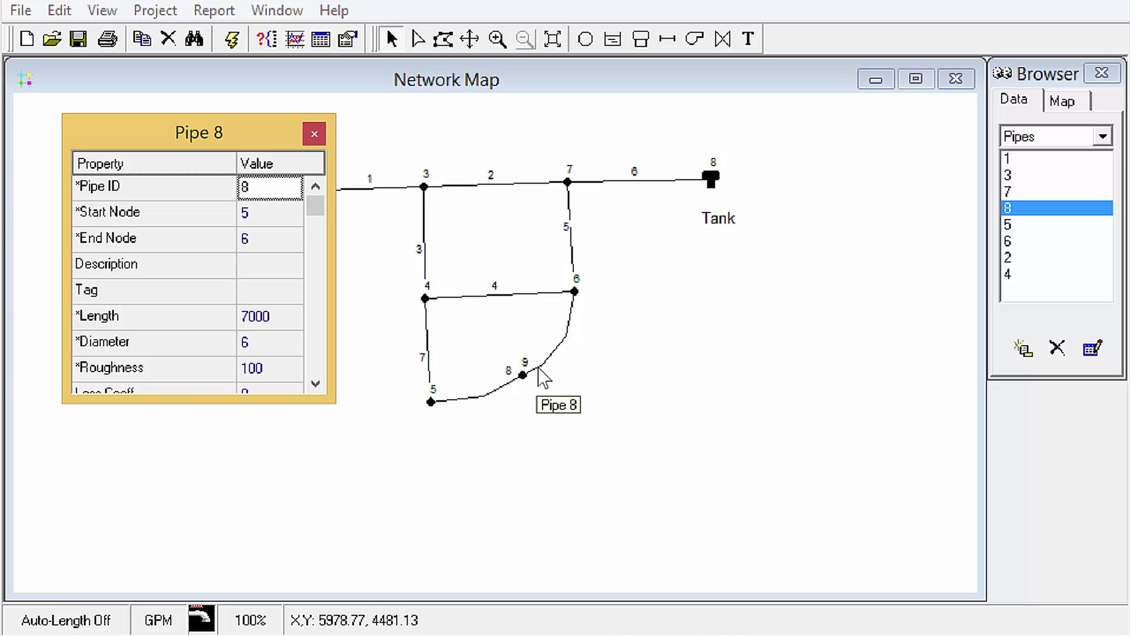
pyautogui.click(272, 244)
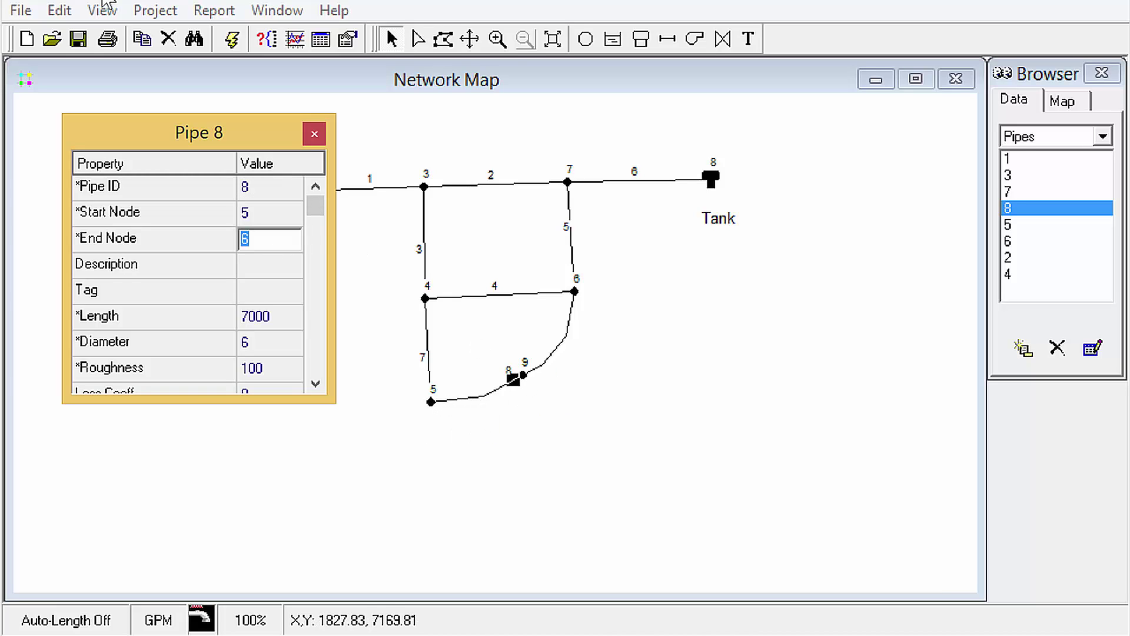
pyautogui.write('9')
pyautogui.press('Return')
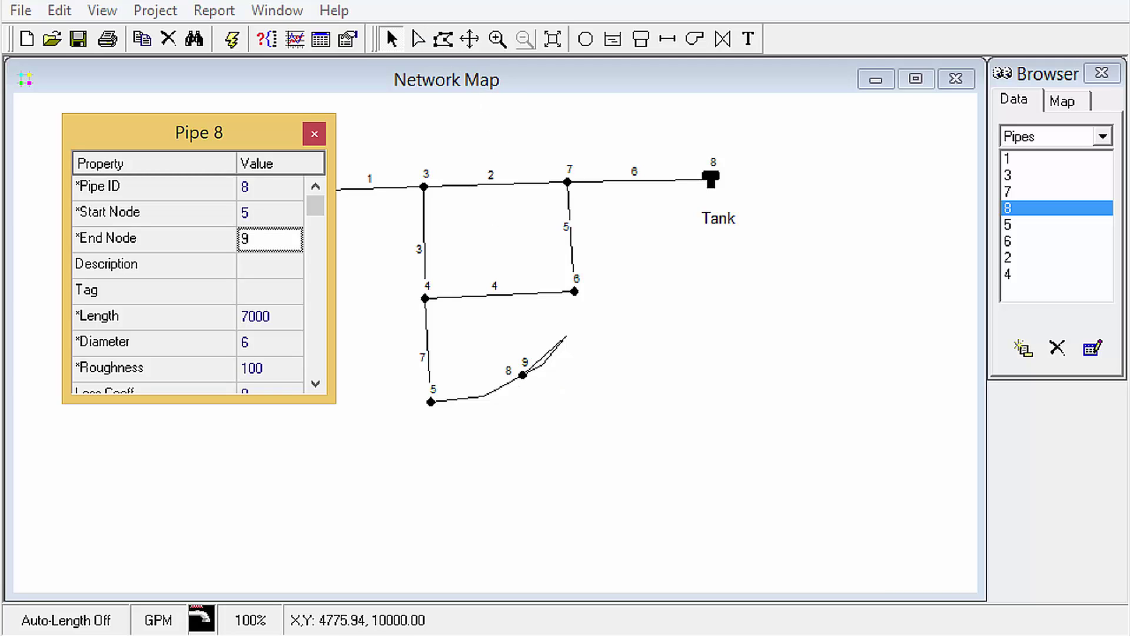
# Delete two of pipe 8's bend points and drag the remaining one near junction 9
pyautogui.click(418, 39)
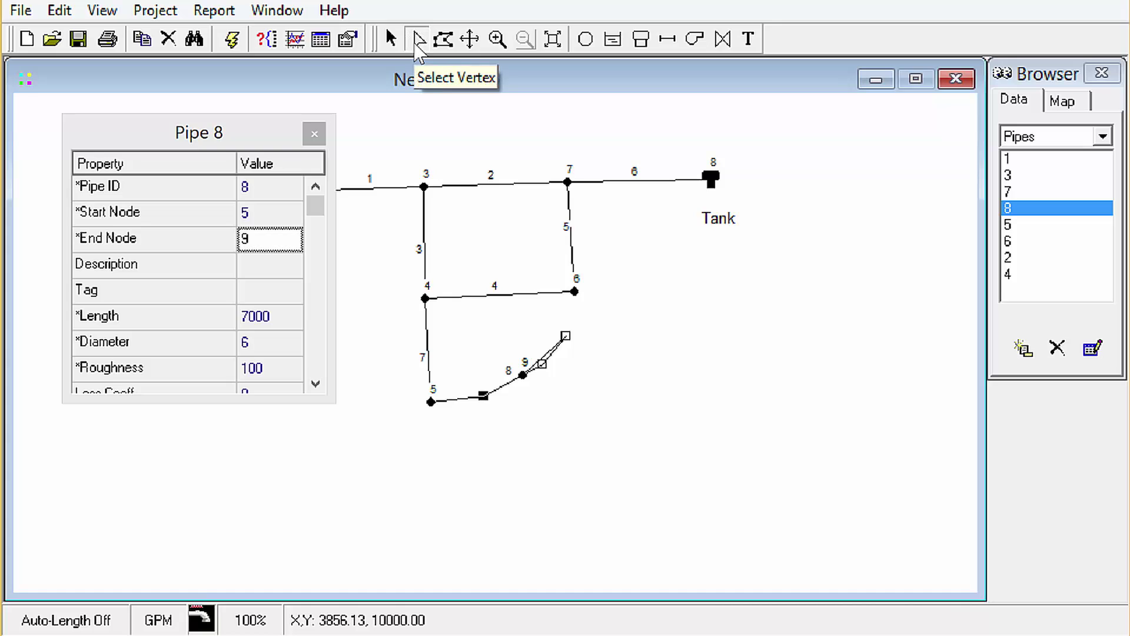
pyautogui.rightClick(542, 364)
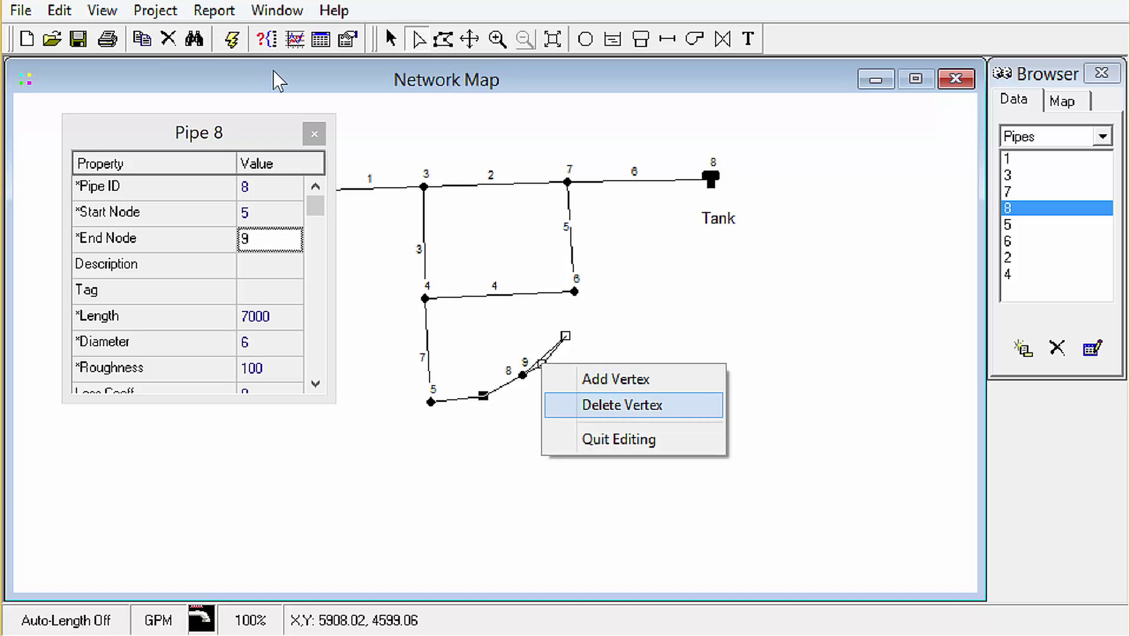
pyautogui.click(616, 405)
pyautogui.rightClick(566, 337)
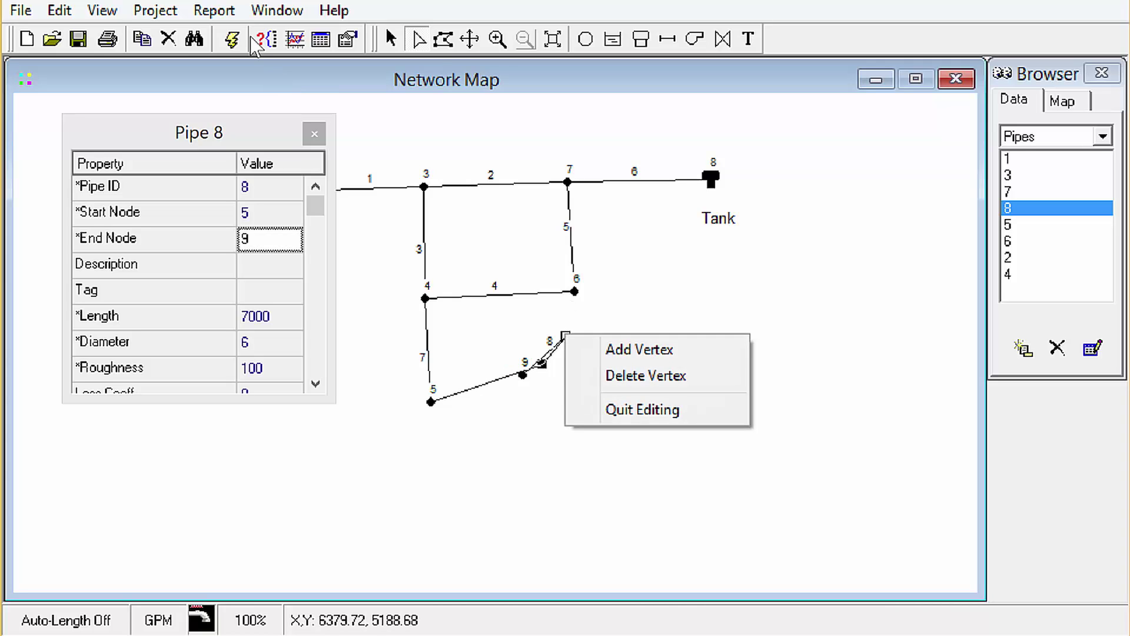
pyautogui.press('Return')
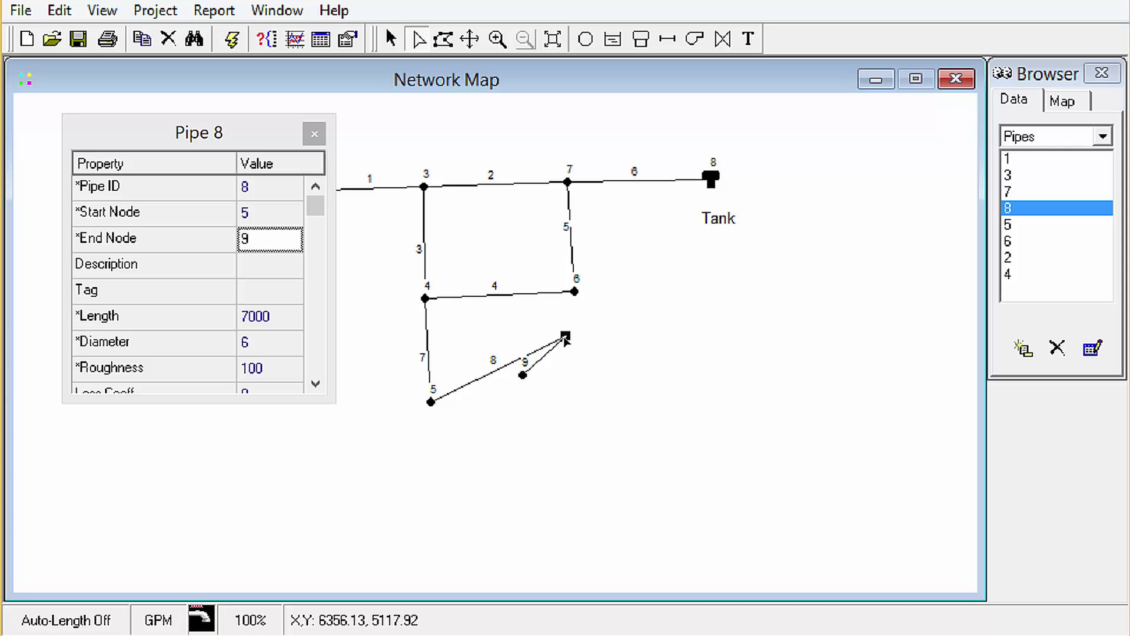
pyautogui.moveTo(564, 336); pyautogui.dragTo(486, 393)
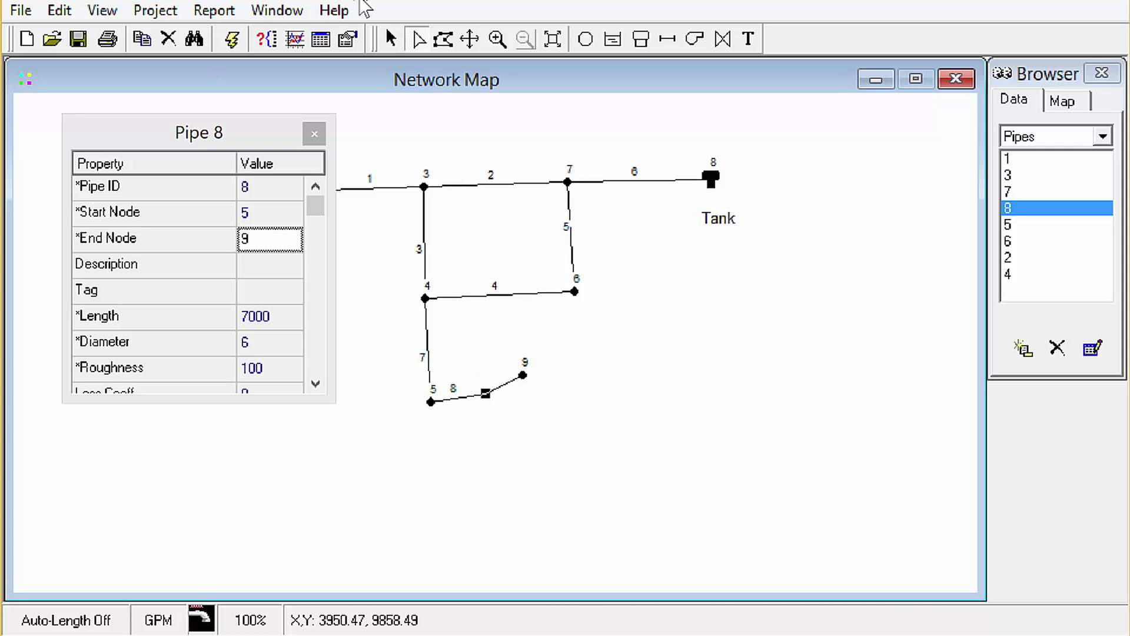
pyautogui.moveTo(485, 393); pyautogui.dragTo(458, 396)
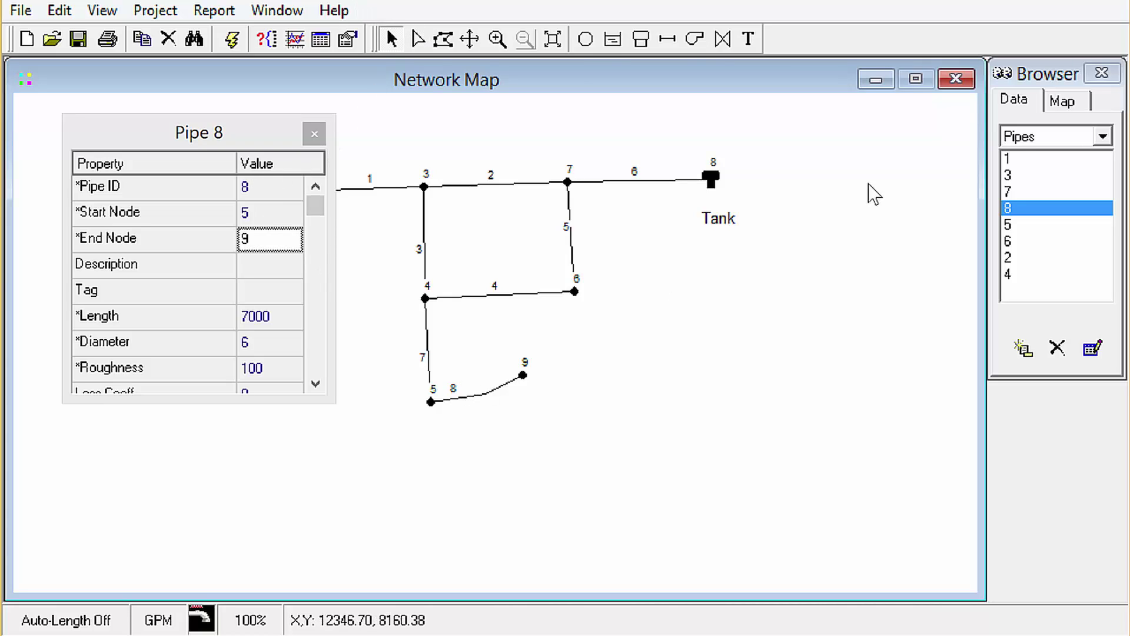
# Draw pipe 10 from junction 9 to junction 6, select it and close its properties
pyautogui.click(670, 43)
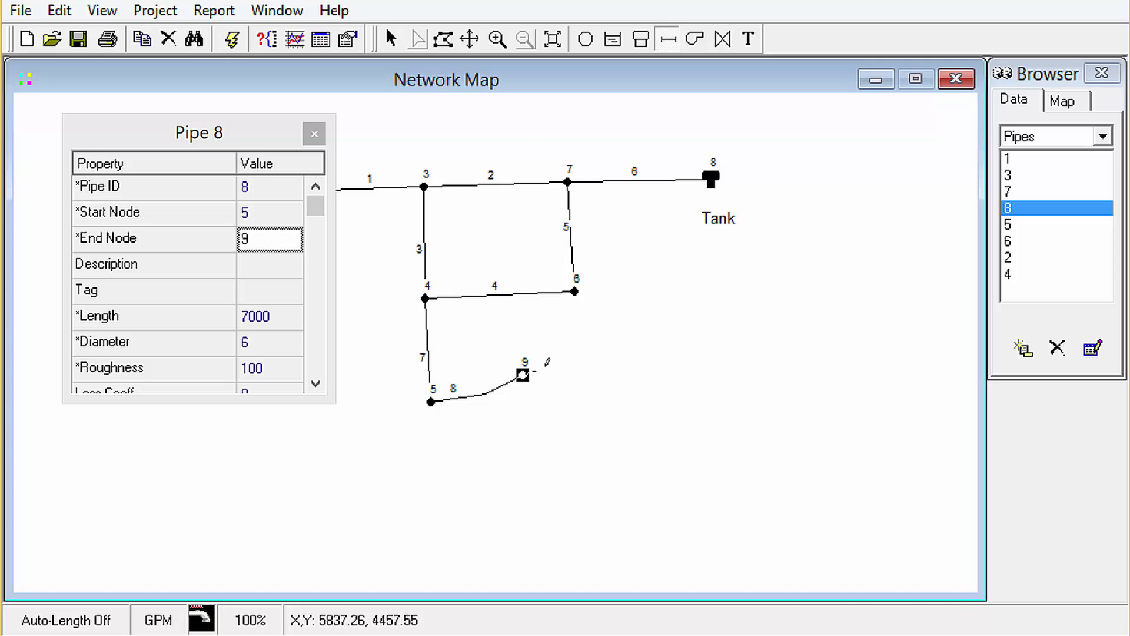
pyautogui.click(523, 375)
pyautogui.click(574, 290)
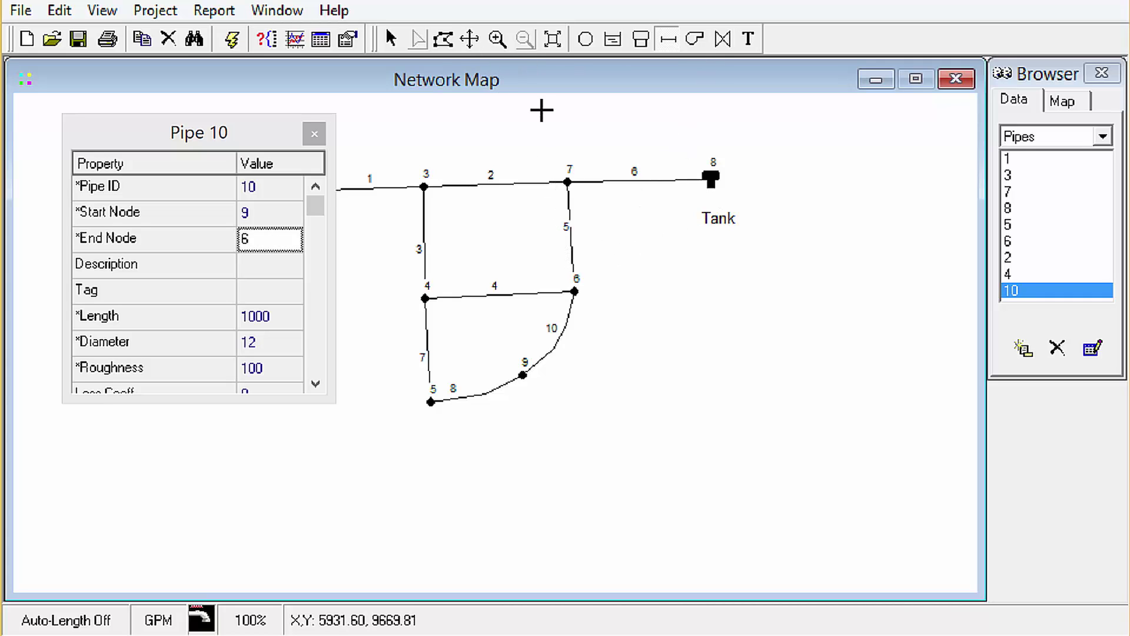
pyautogui.click(391, 39)
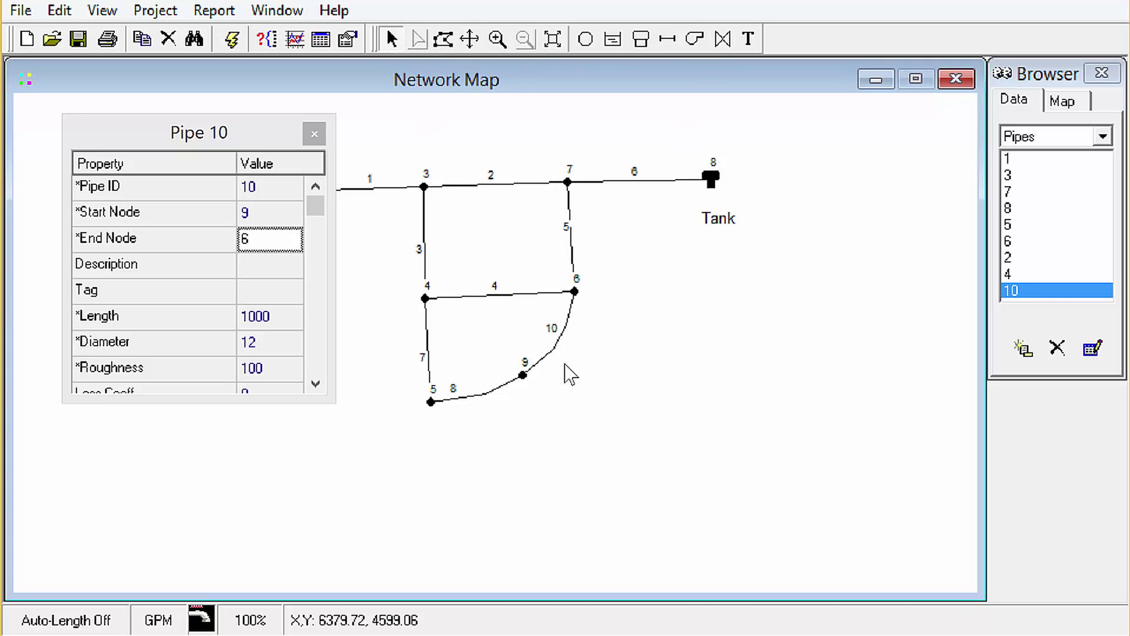
pyautogui.click(561, 345)
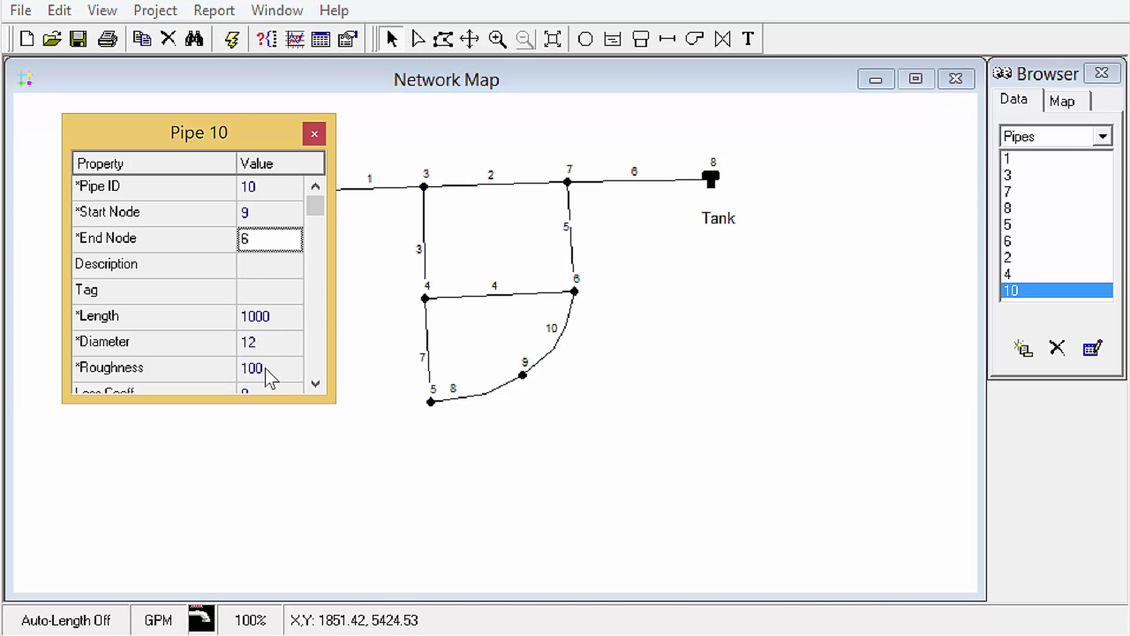
pyautogui.click(716, 479)
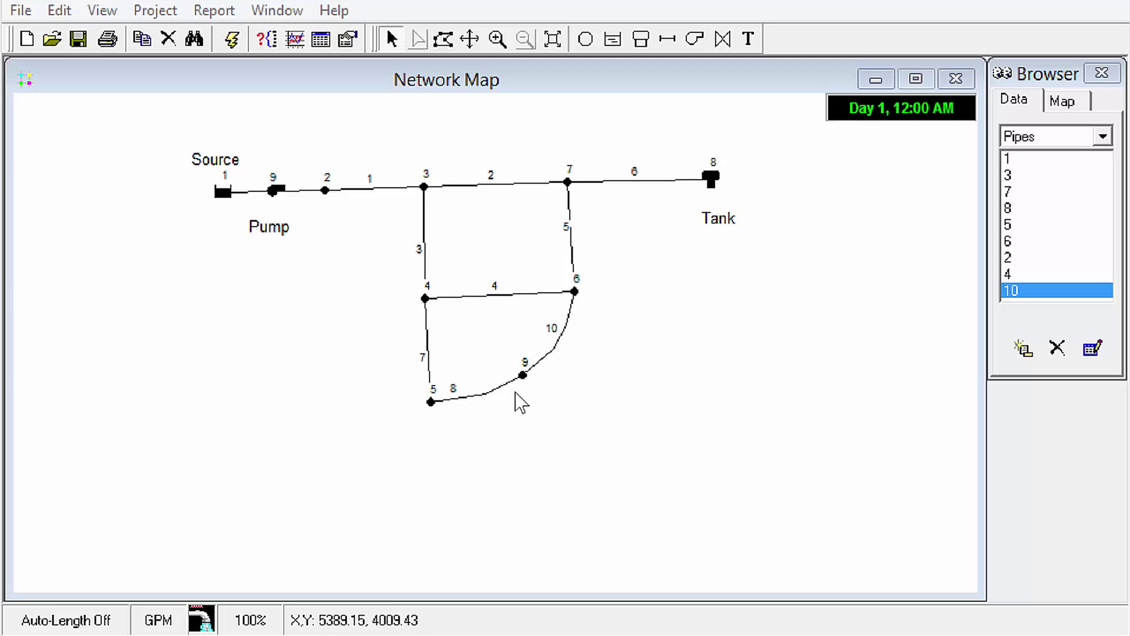
# Copy pipe 8's properties and paste them onto pipe 10
pyautogui.click(487, 401)
pyautogui.rightClick(486, 400)
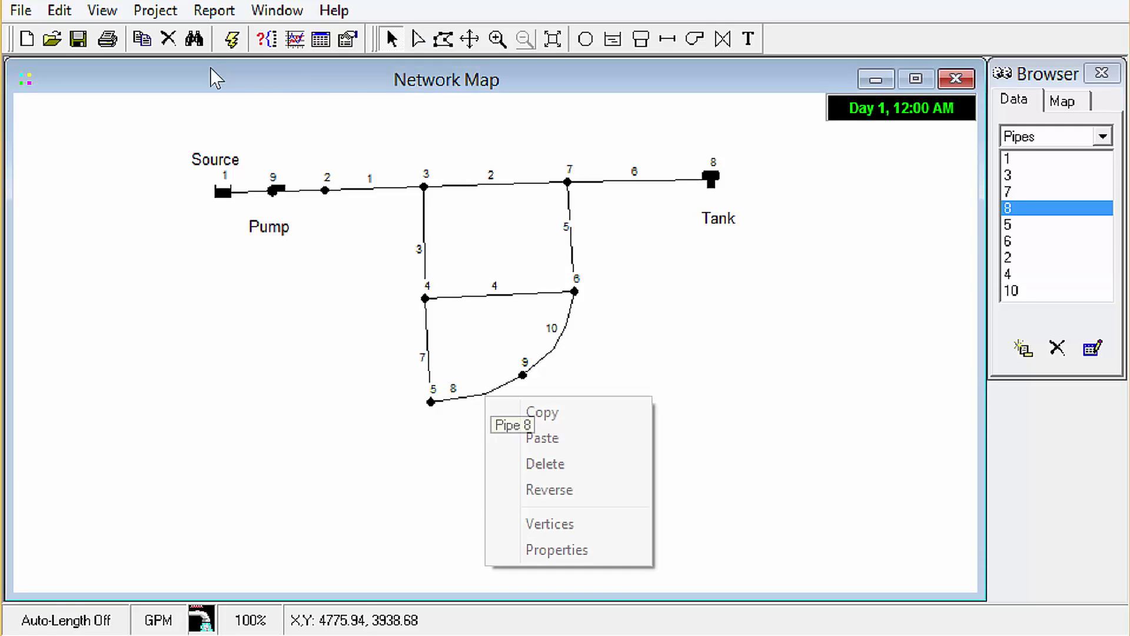
pyautogui.click(540, 413)
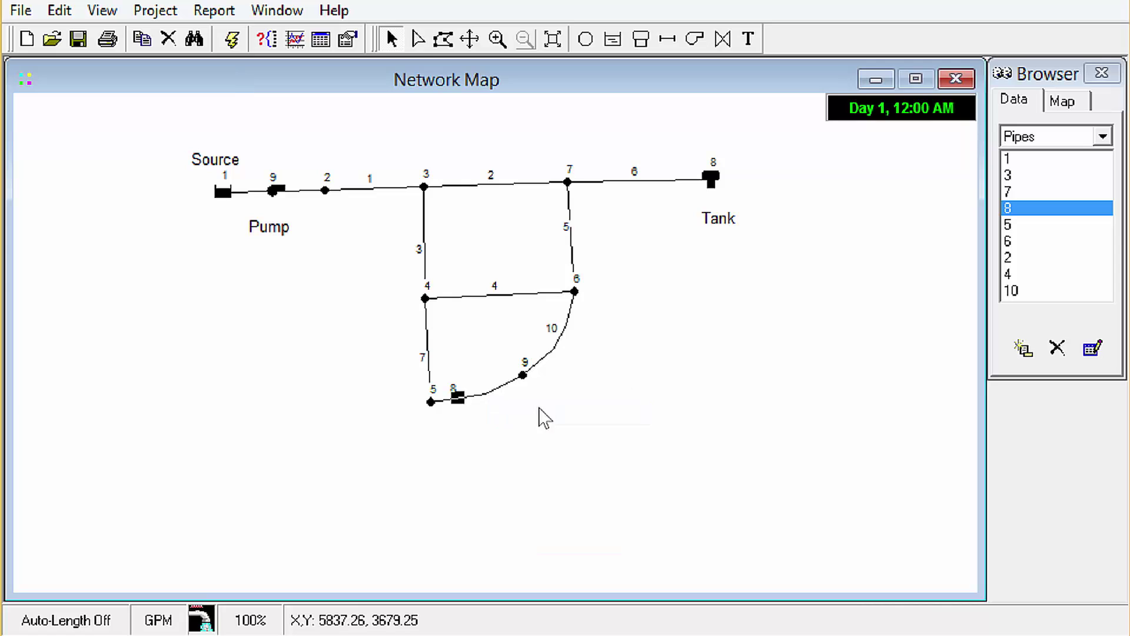
pyautogui.click(557, 349)
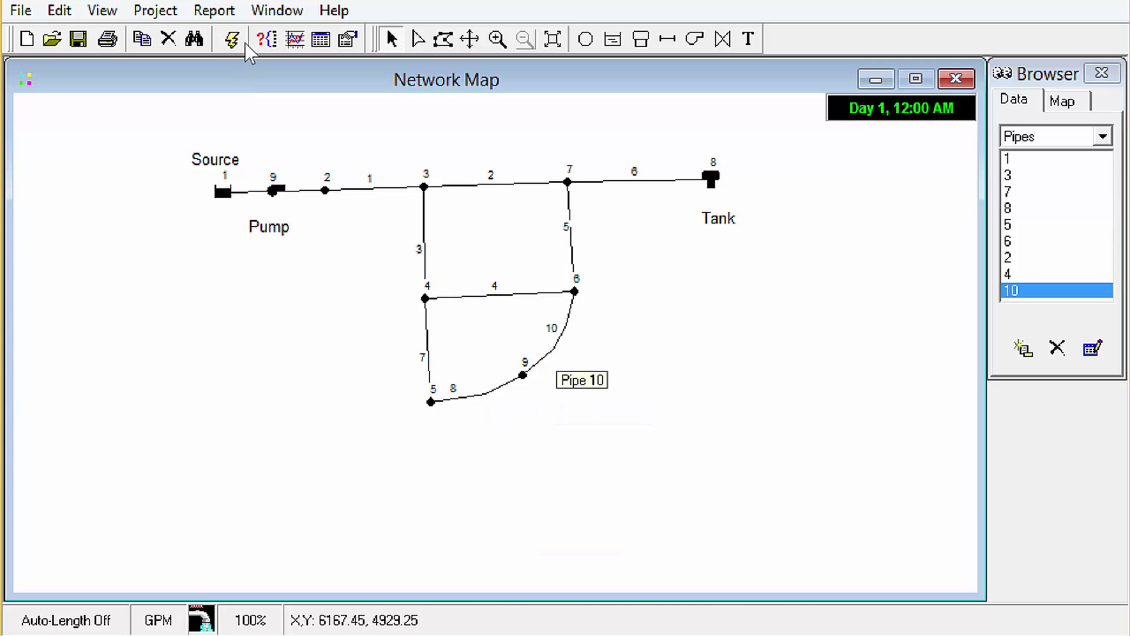
pyautogui.rightClick(555, 348)
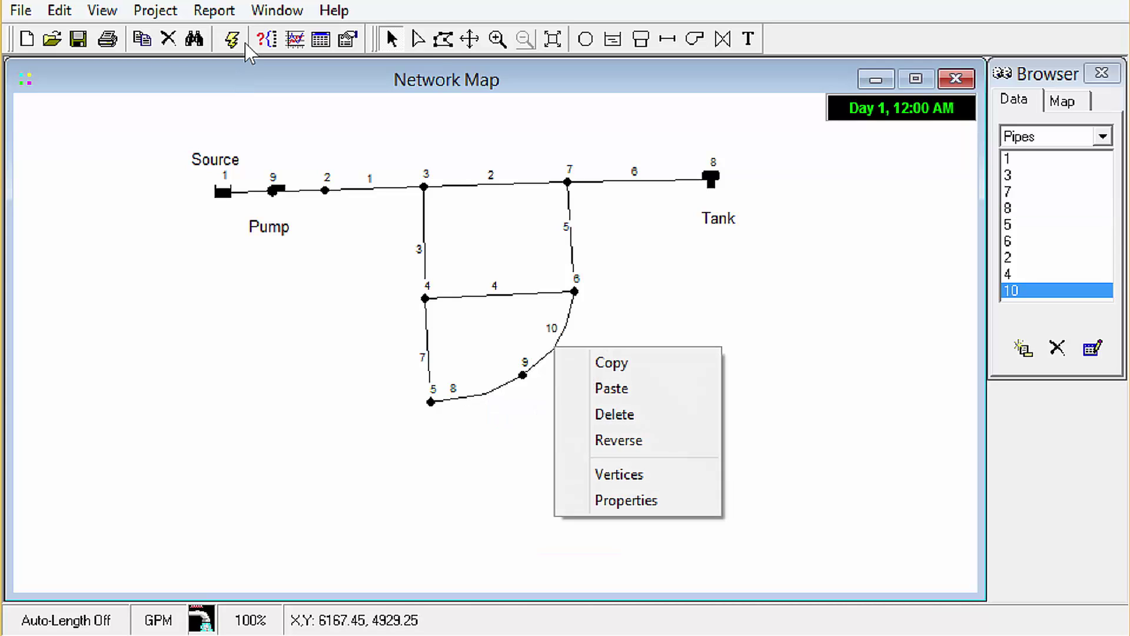
pyautogui.click(612, 388)
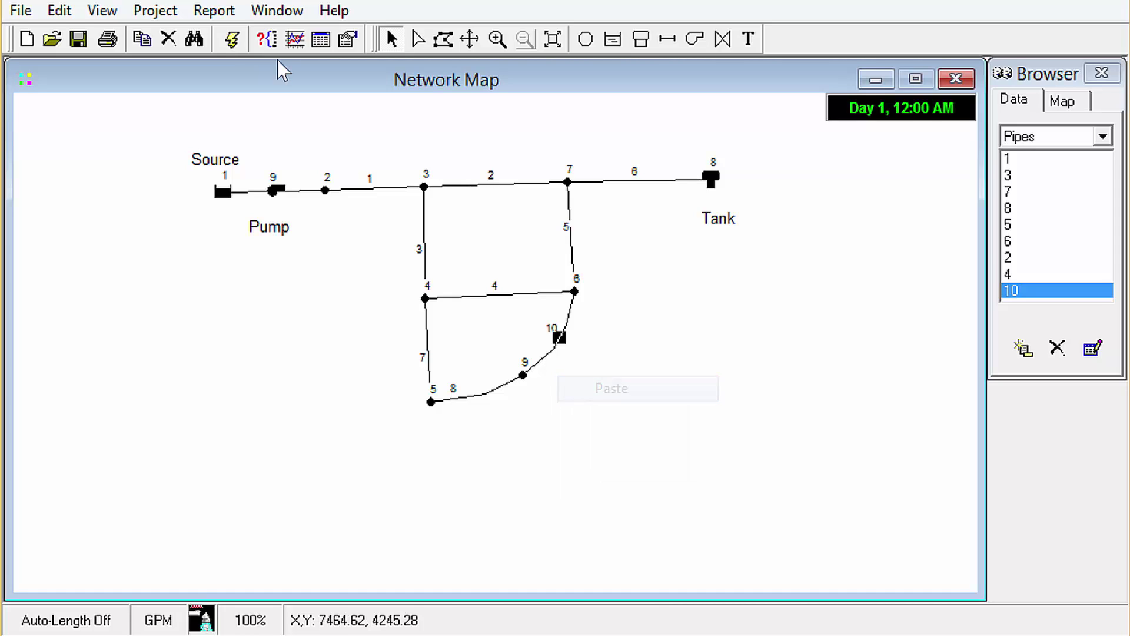
pyautogui.click(560, 337)
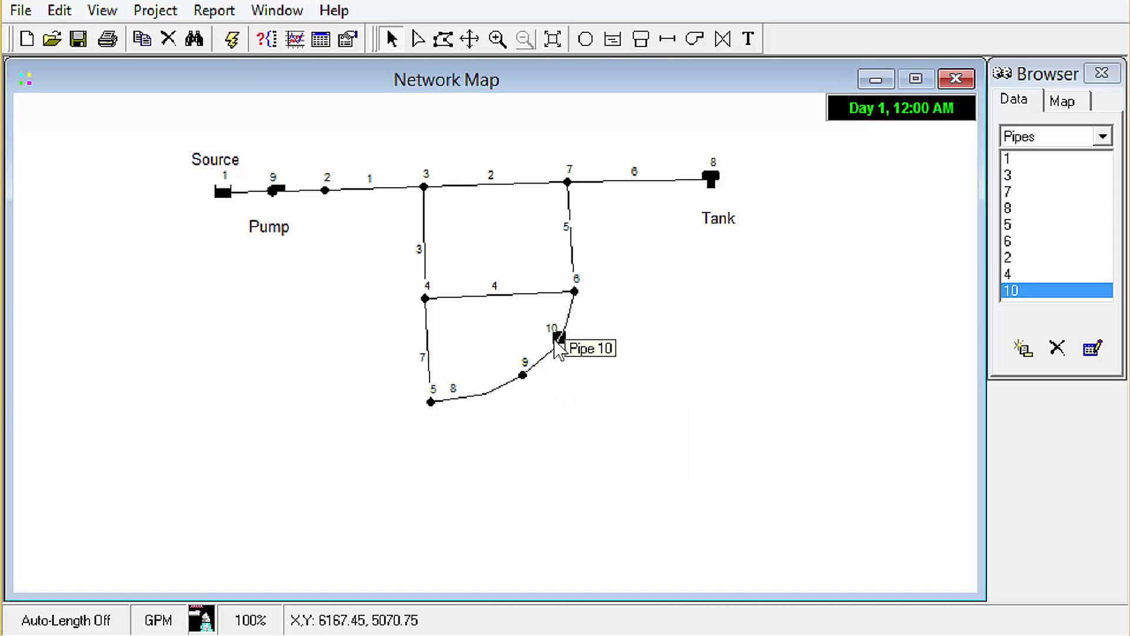
# Bring up pipe 6's actions without reversing it, then pump 9's actions
pyautogui.click(639, 181)
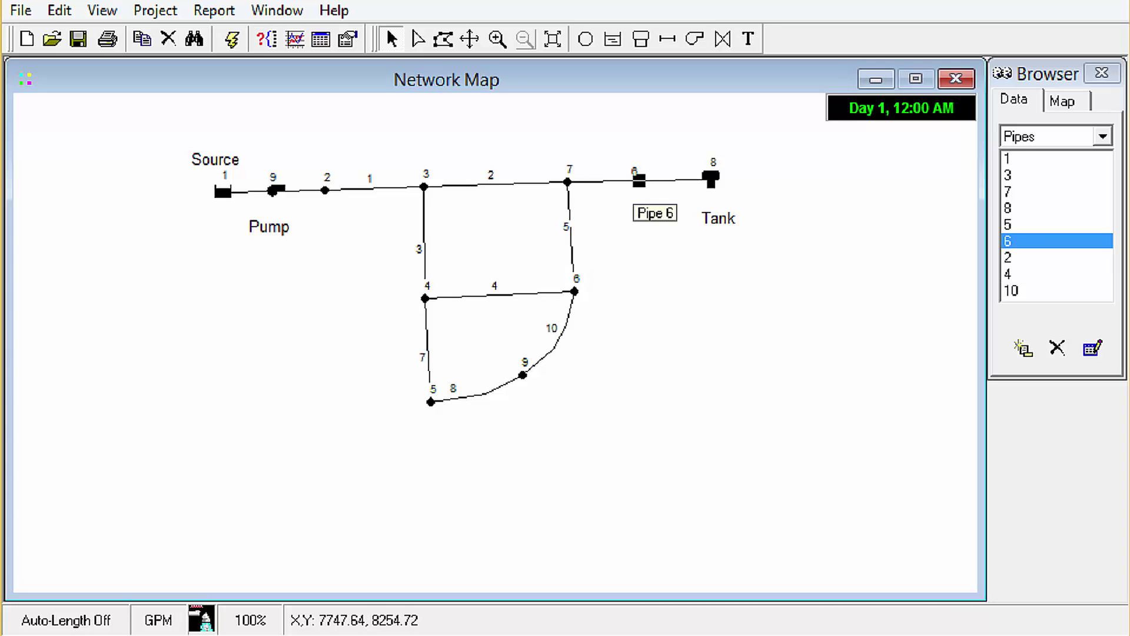
pyautogui.rightClick(634, 182)
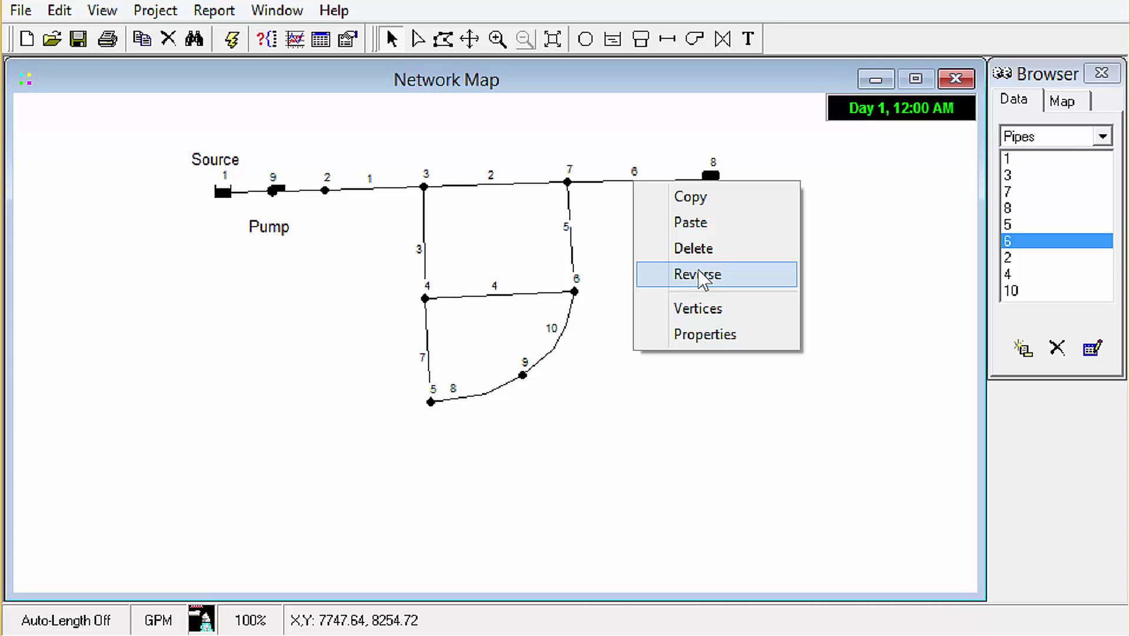
pyautogui.click(283, 273)
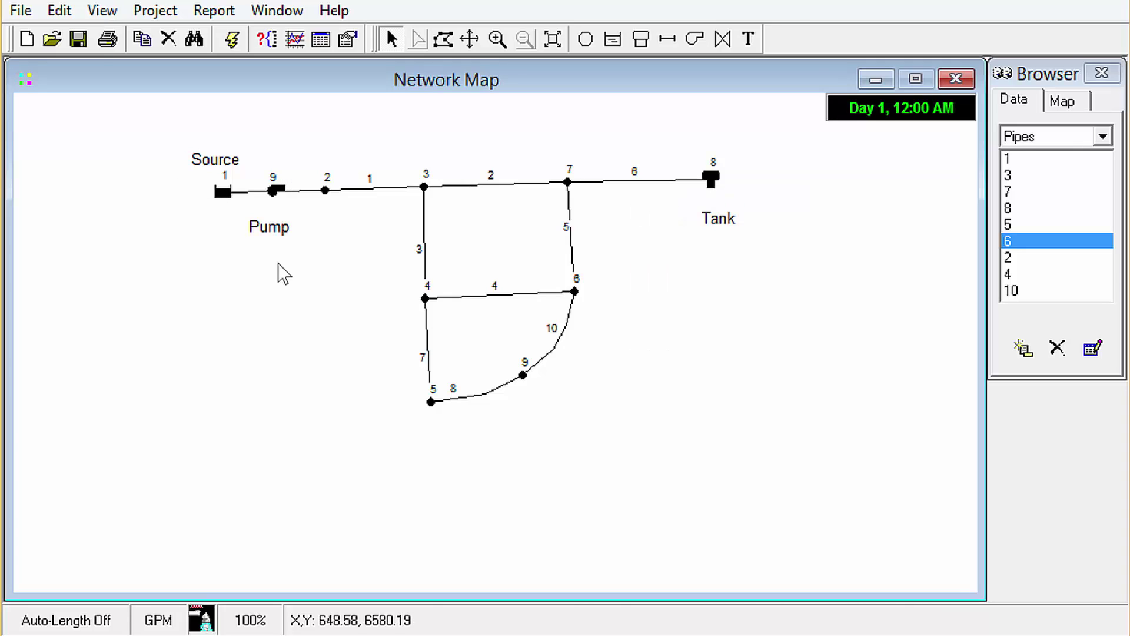
pyautogui.click(294, 191)
pyautogui.rightClick(294, 190)
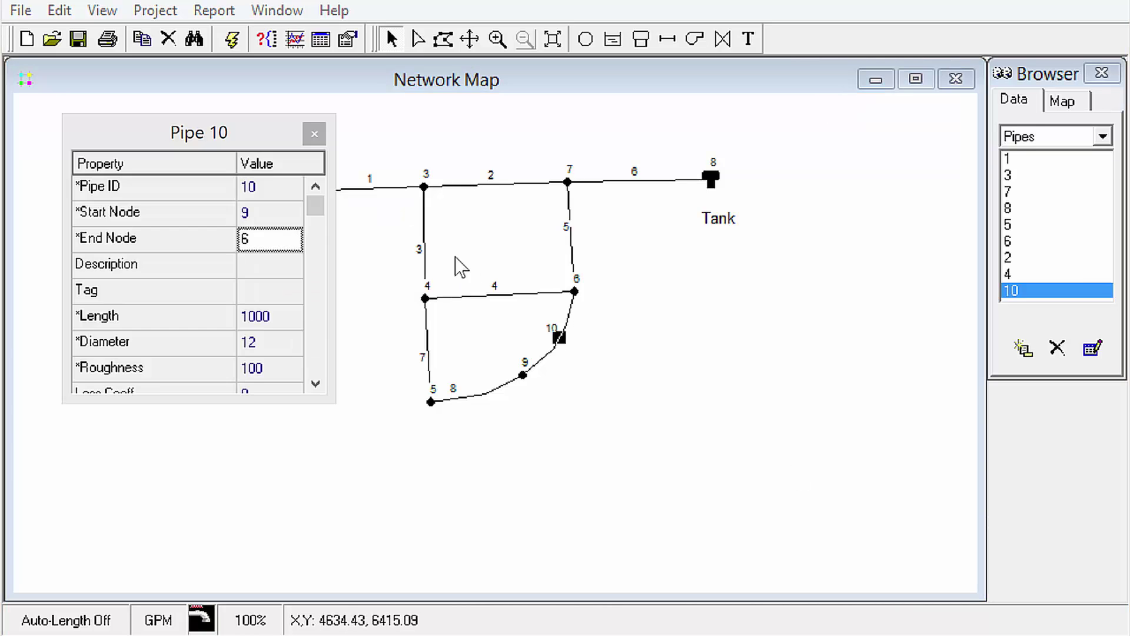
# Close the Pipe 10 editor and outline a region around junctions 3, 7, 6 and 4
pyautogui.click(313, 134)
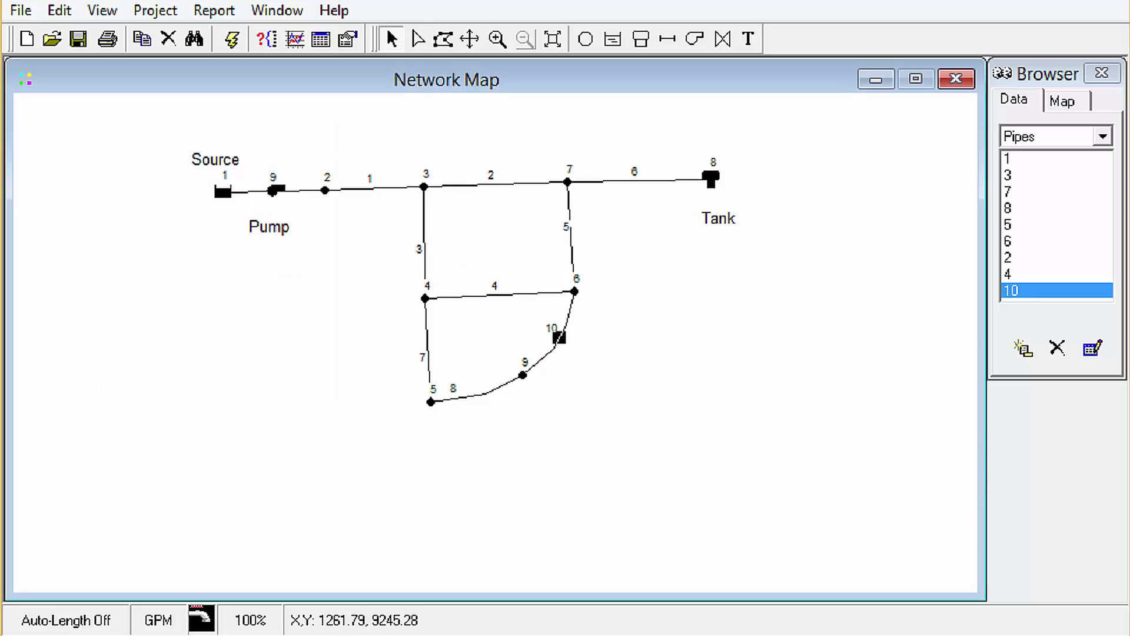
pyautogui.click(65, 13)
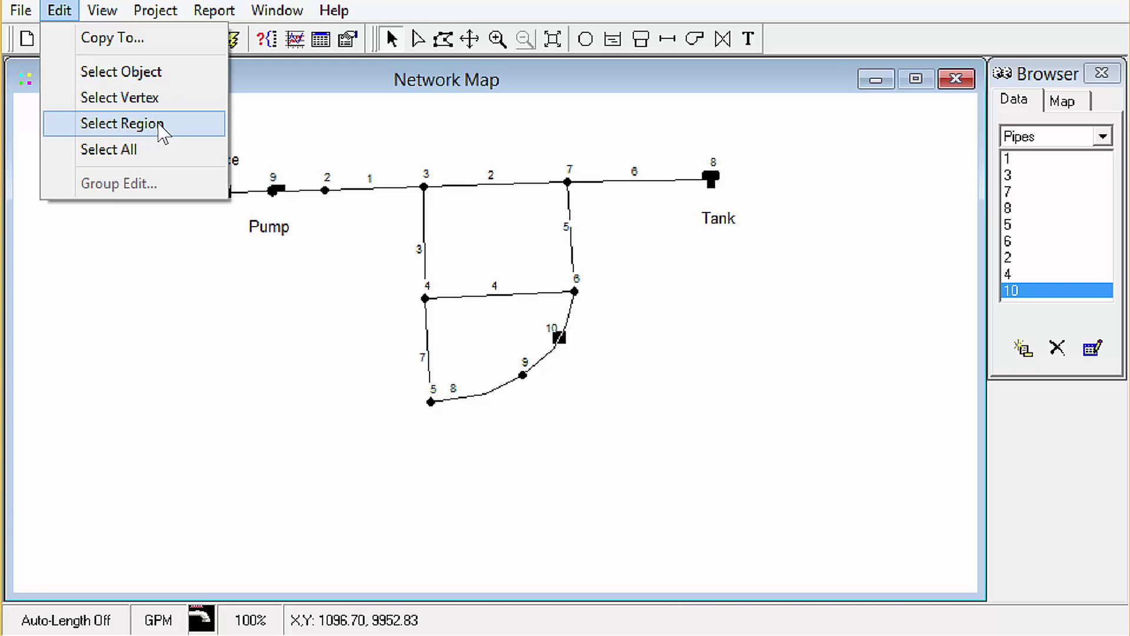
pyautogui.click(163, 132)
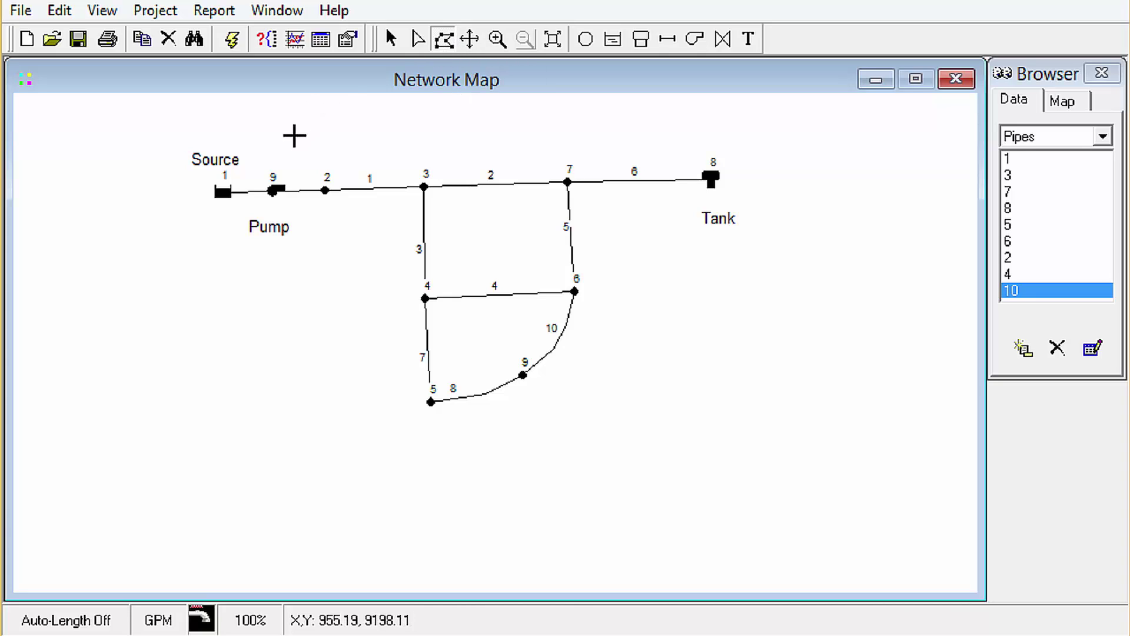
pyautogui.click(387, 143)
pyautogui.click(647, 136)
pyautogui.click(637, 335)
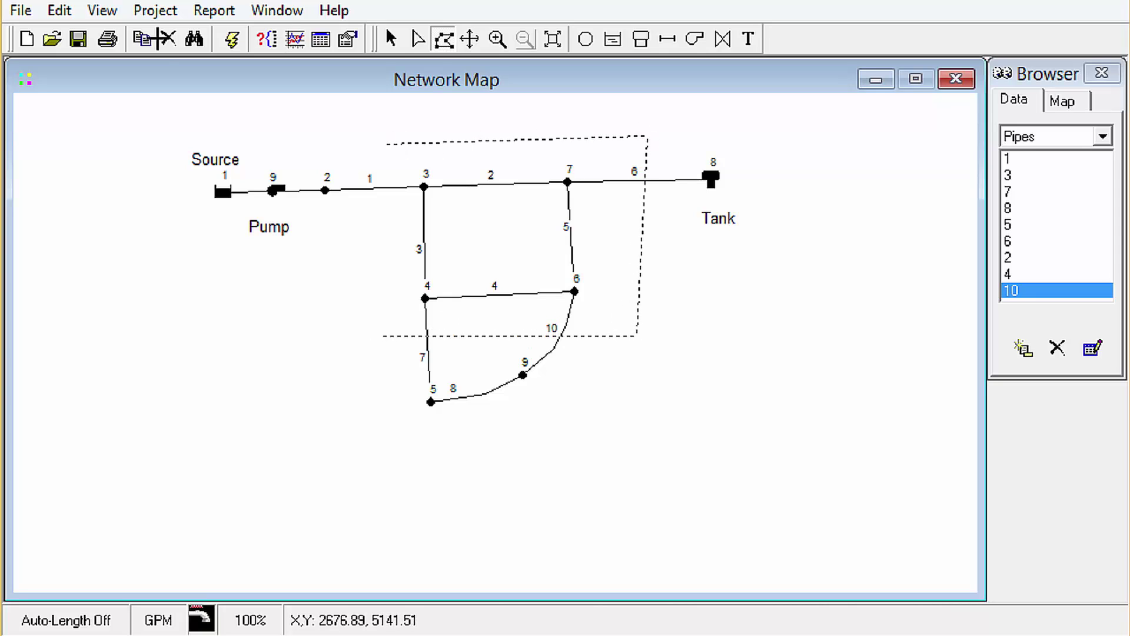
pyautogui.press('Return')
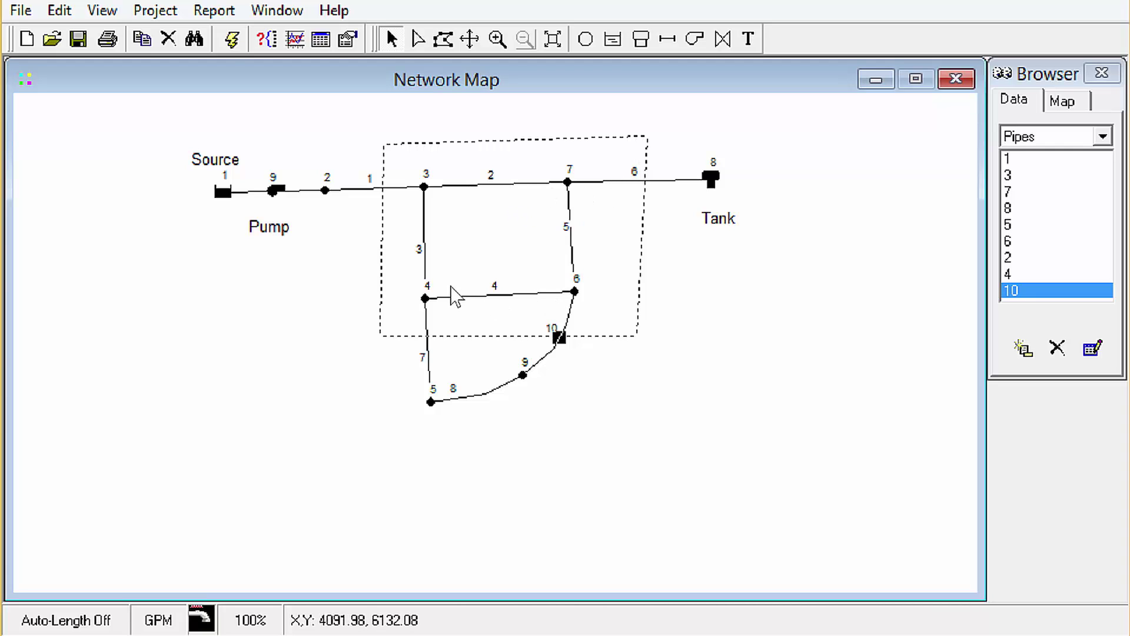
# Start a group edit of the outlined area applied to Pipes
pyautogui.click(59, 10)
pyautogui.click(133, 183)
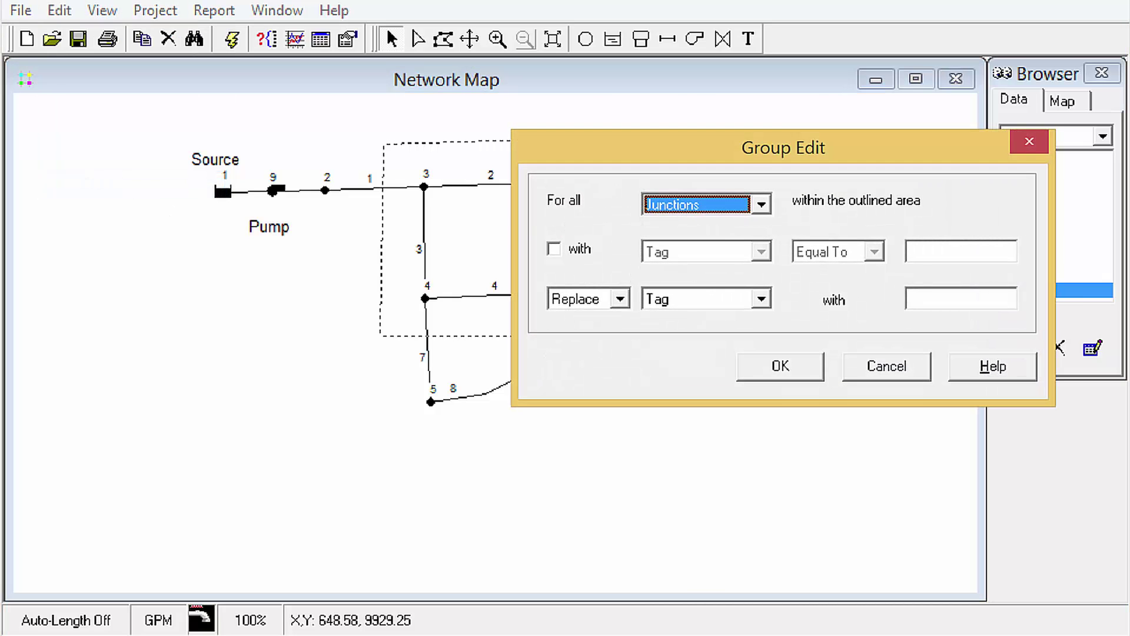
pyautogui.moveTo(746, 151); pyautogui.dragTo(379, 184)
pyautogui.click(392, 228)
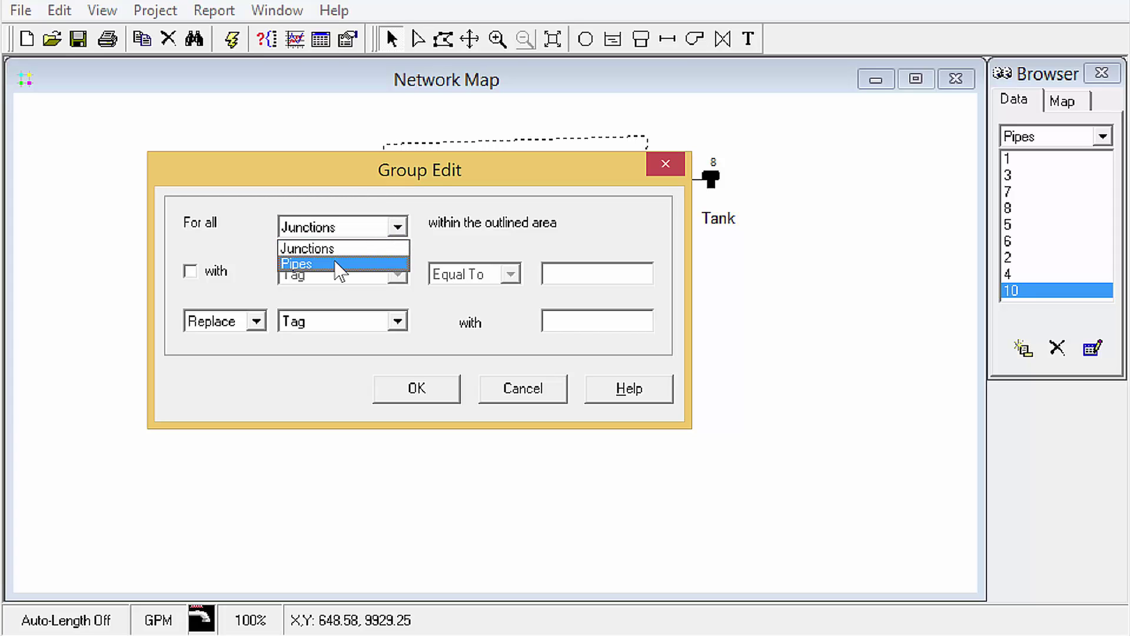
pyautogui.click(338, 264)
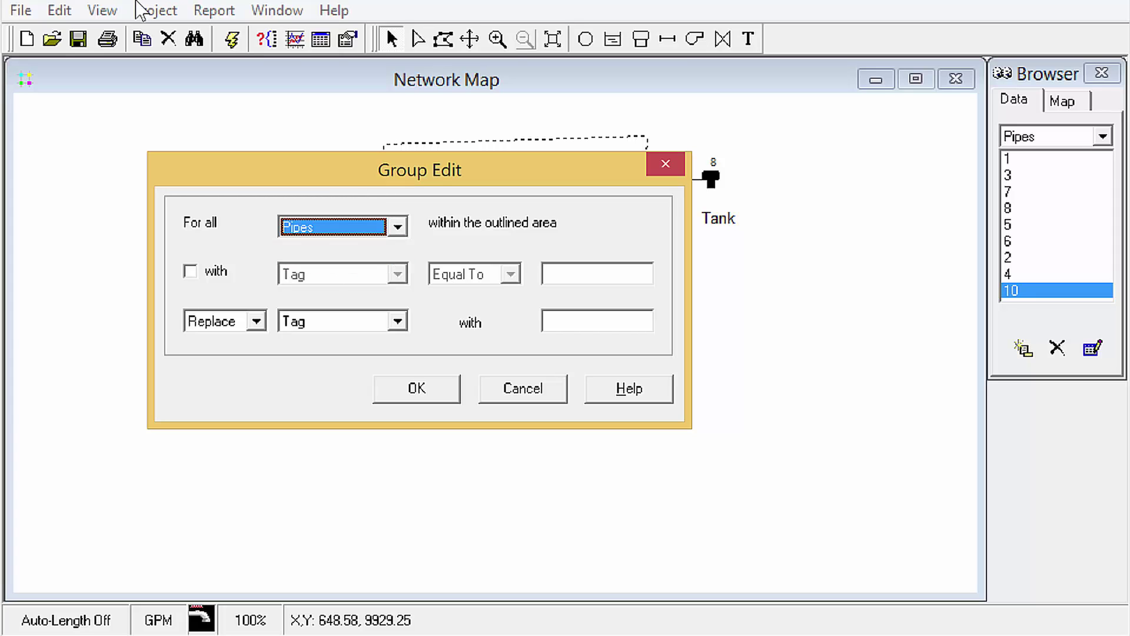
# Try adding a Diameter filter condition to the group edit, then drop it
pyautogui.click(190, 272)
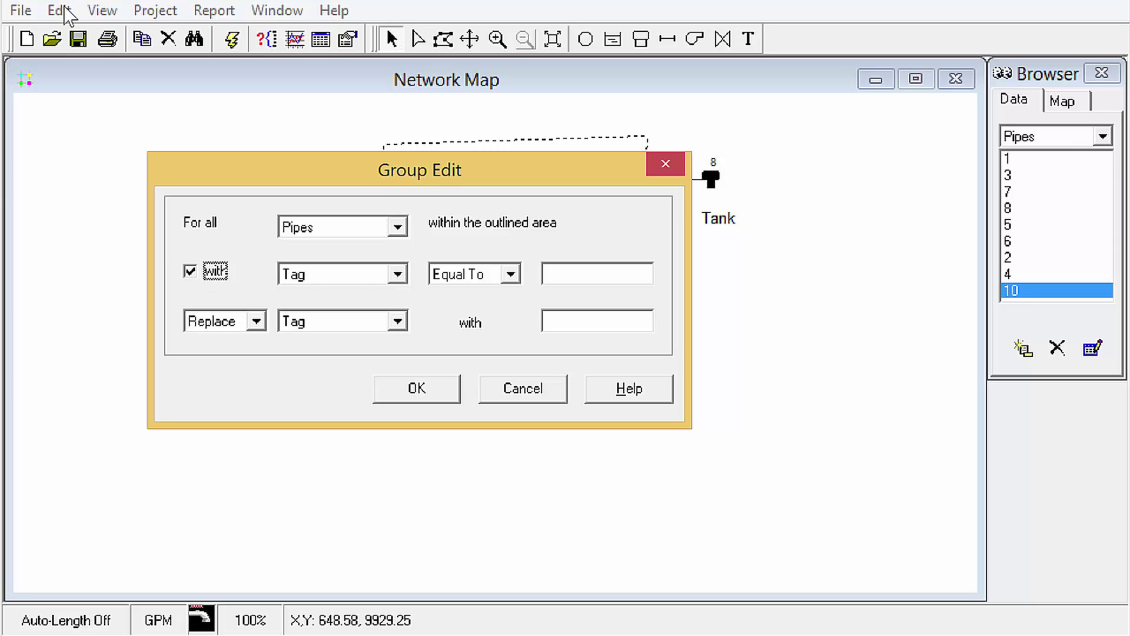
pyautogui.click(213, 274)
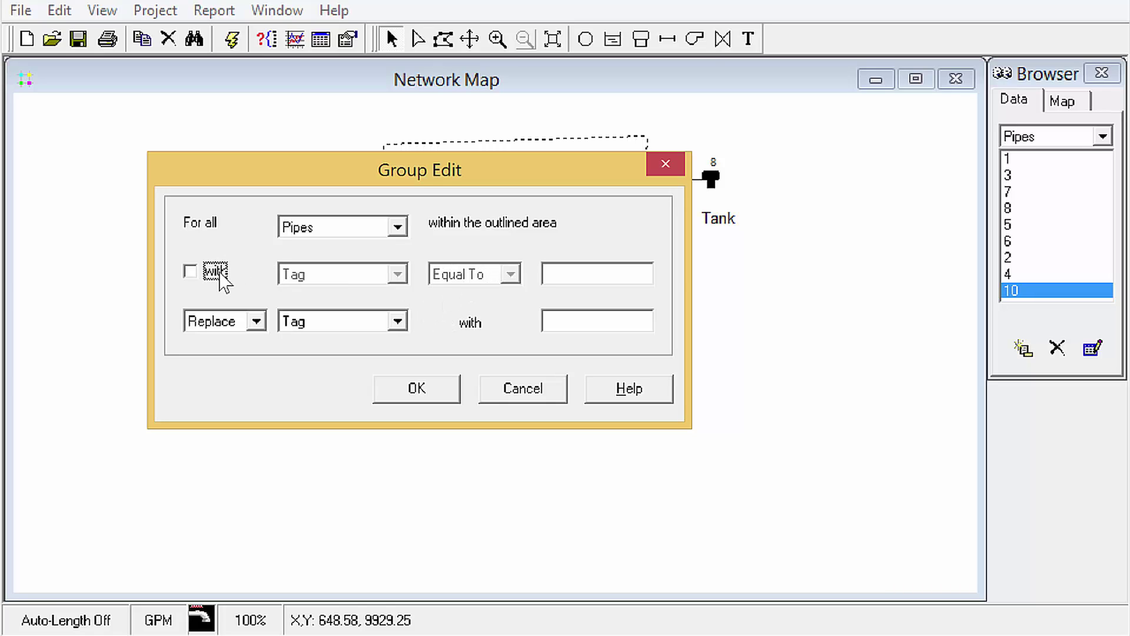
pyautogui.click(191, 274)
pyautogui.click(389, 278)
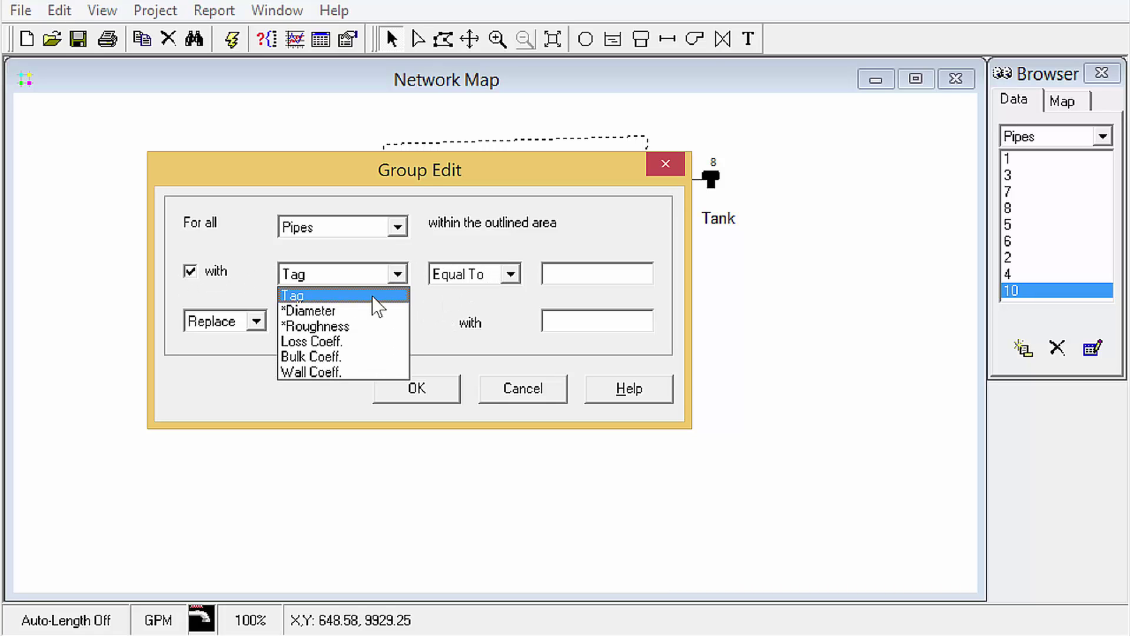
pyautogui.click(353, 309)
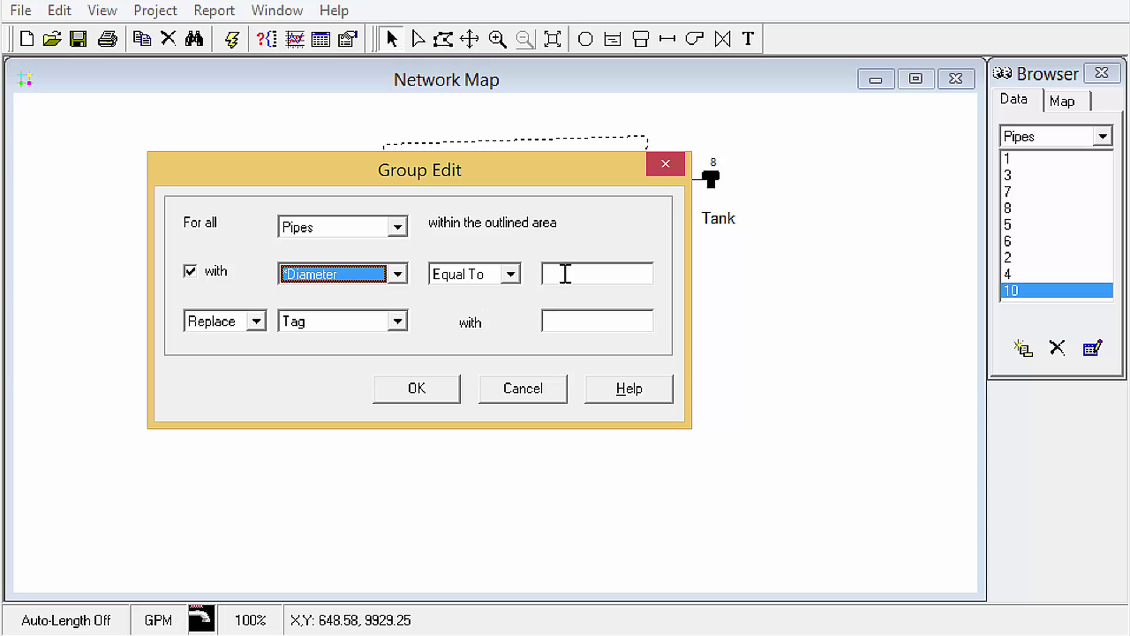
pyautogui.click(598, 274)
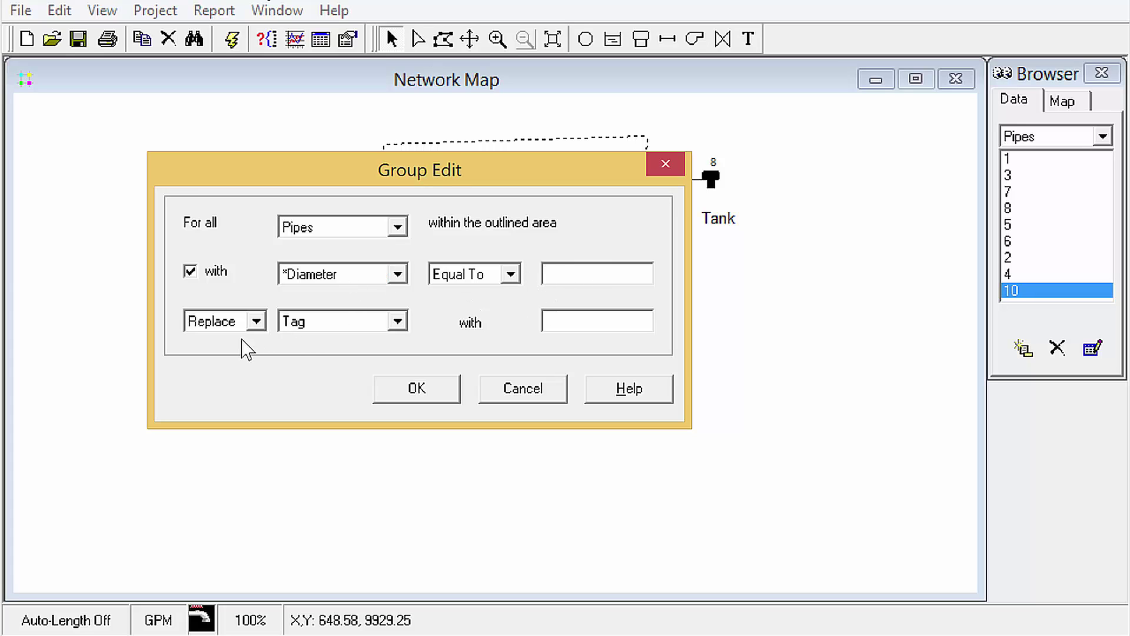
pyautogui.click(191, 271)
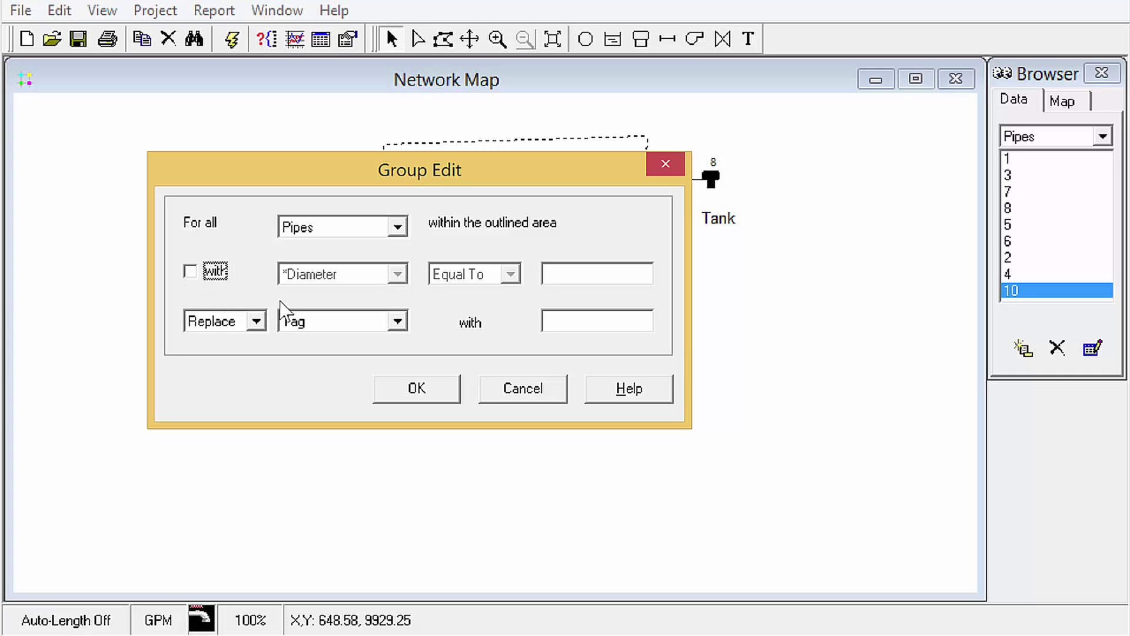
# Replace the outlined pipes' Roughness with 101.11 and apply the group edit
pyautogui.click(402, 325)
pyautogui.click(372, 377)
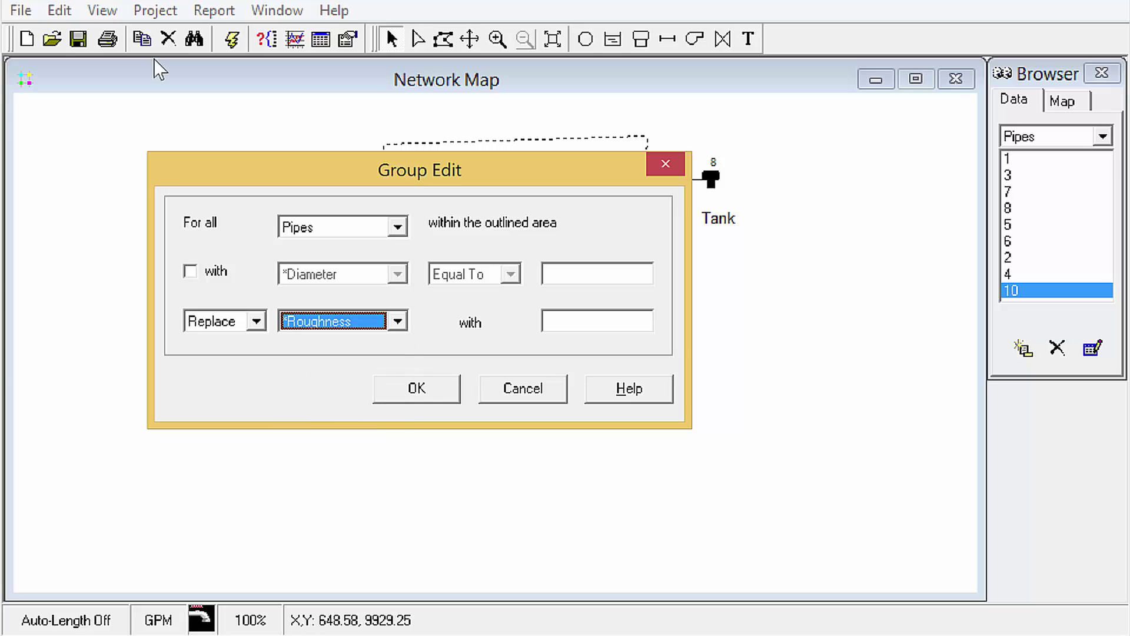
pyautogui.click(611, 325)
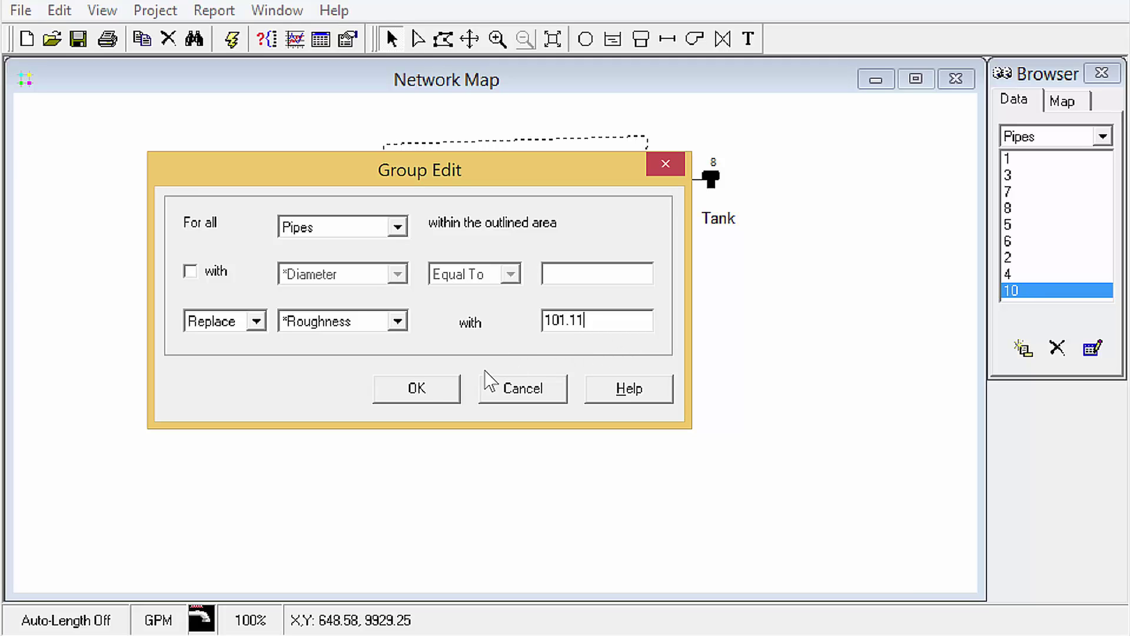
pyautogui.click(436, 389)
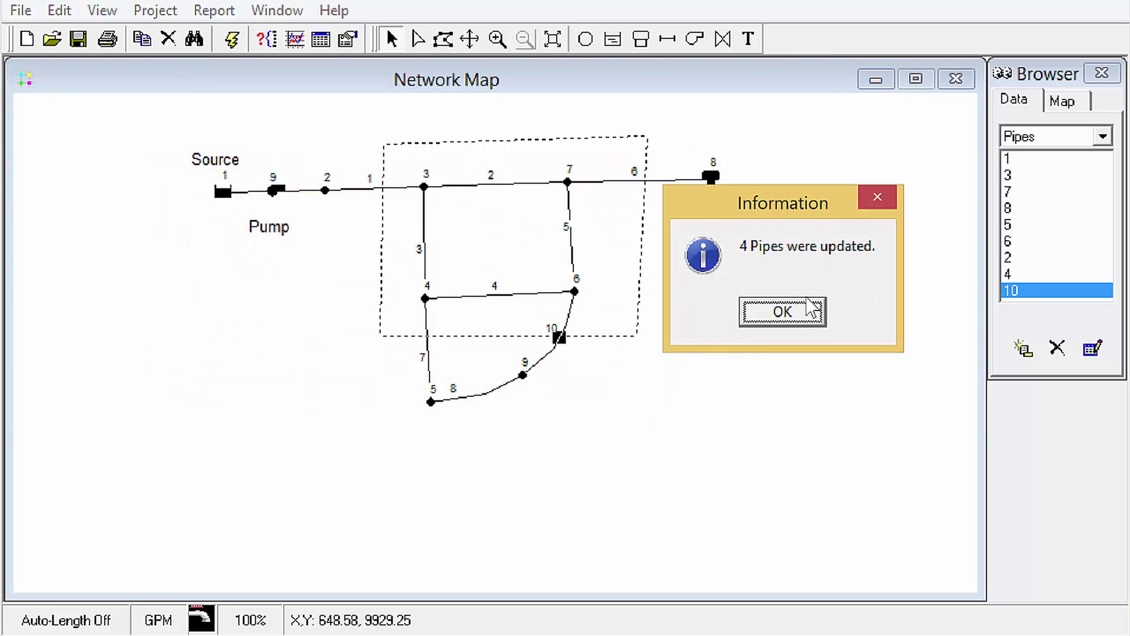
# Dismiss the 4-pipes-updated notice and confirm pipe 5's roughness reads 101.11
pyautogui.click(795, 313)
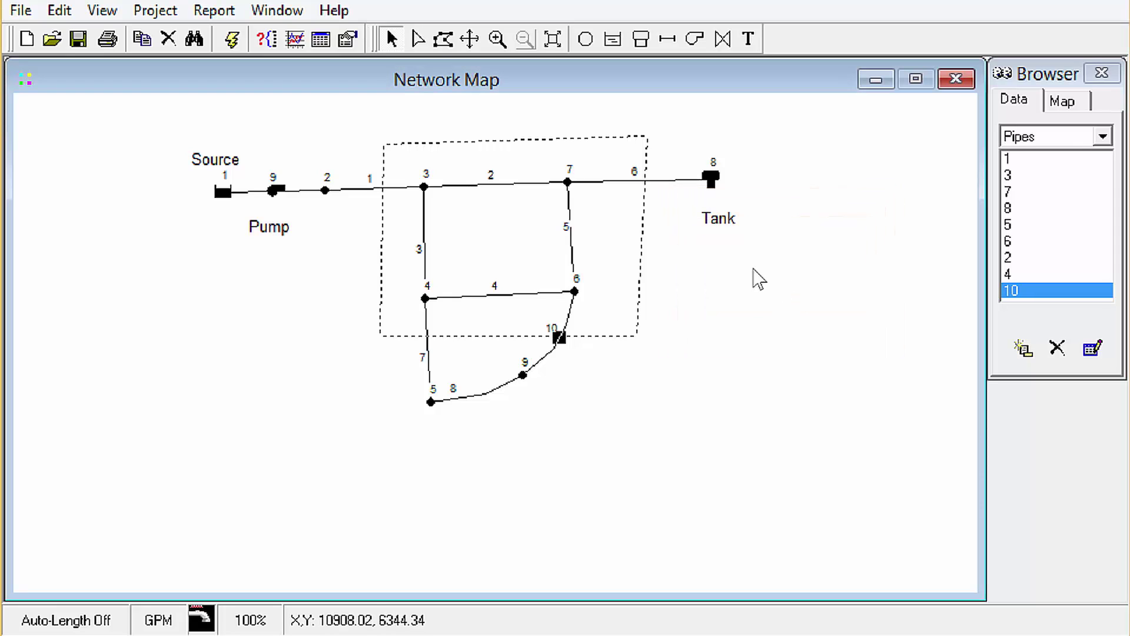
pyautogui.doubleClick(569, 234)
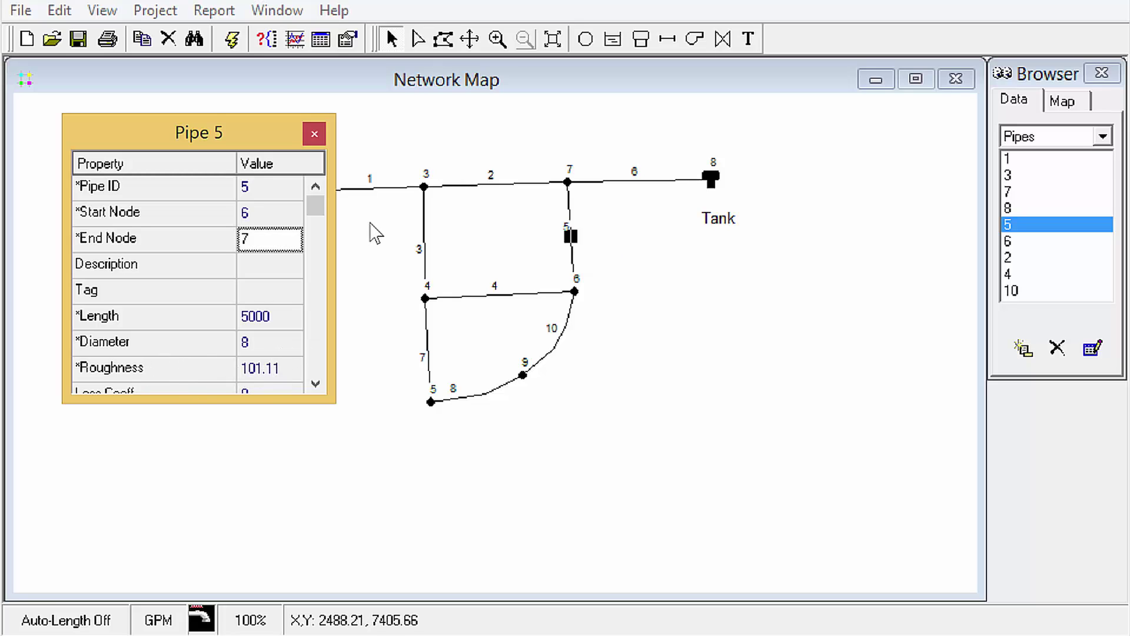
pyautogui.click(315, 133)
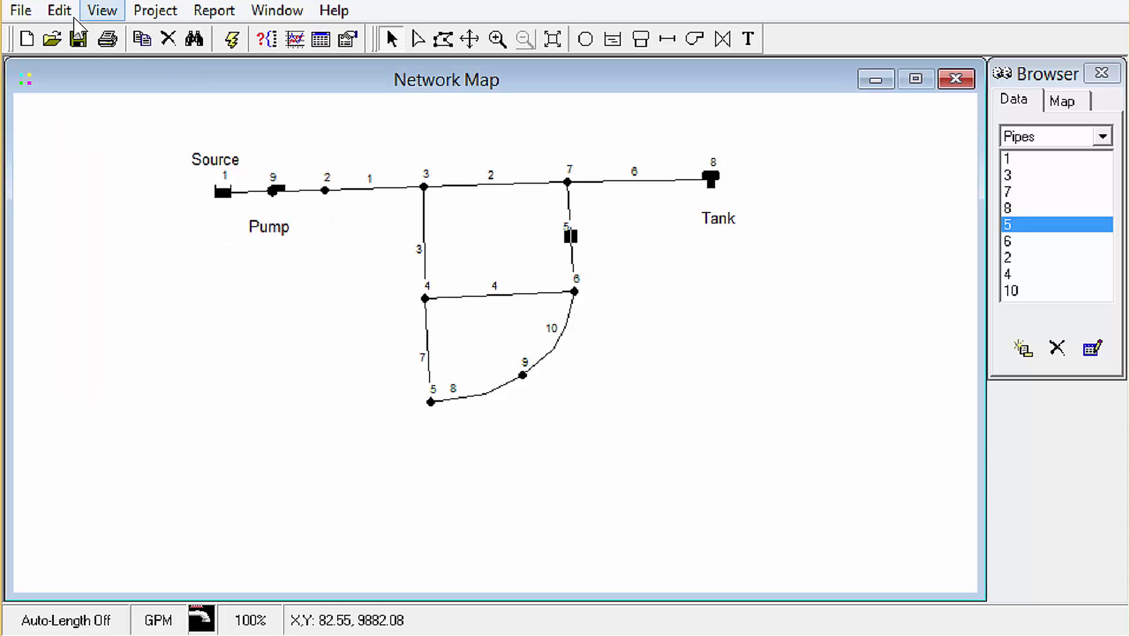
pyautogui.click(61, 11)
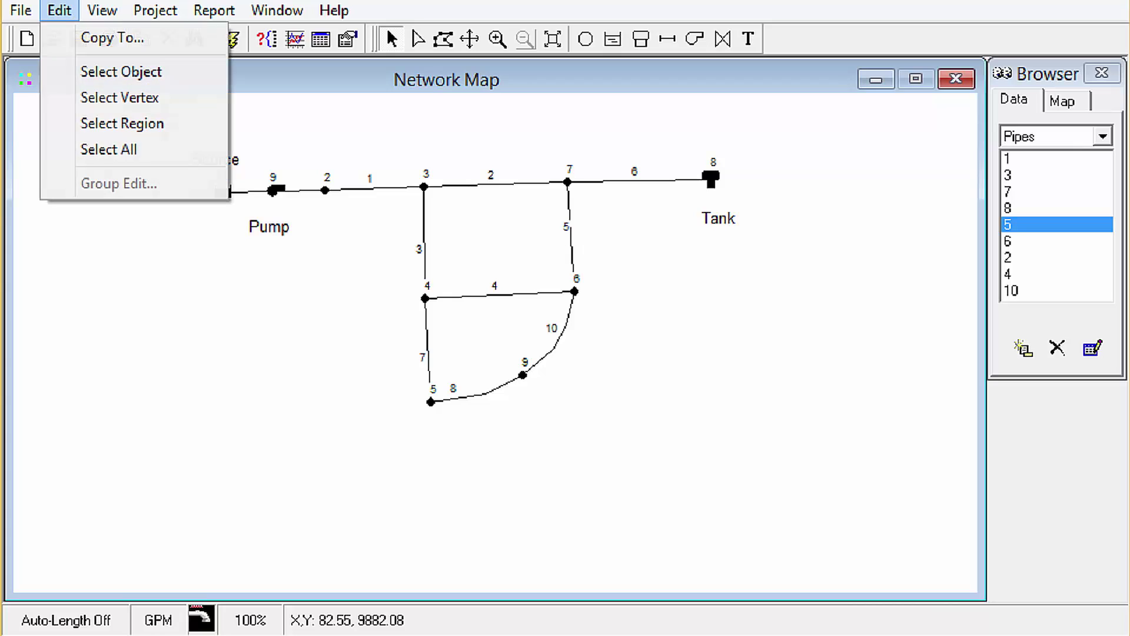
pyautogui.click(108, 150)
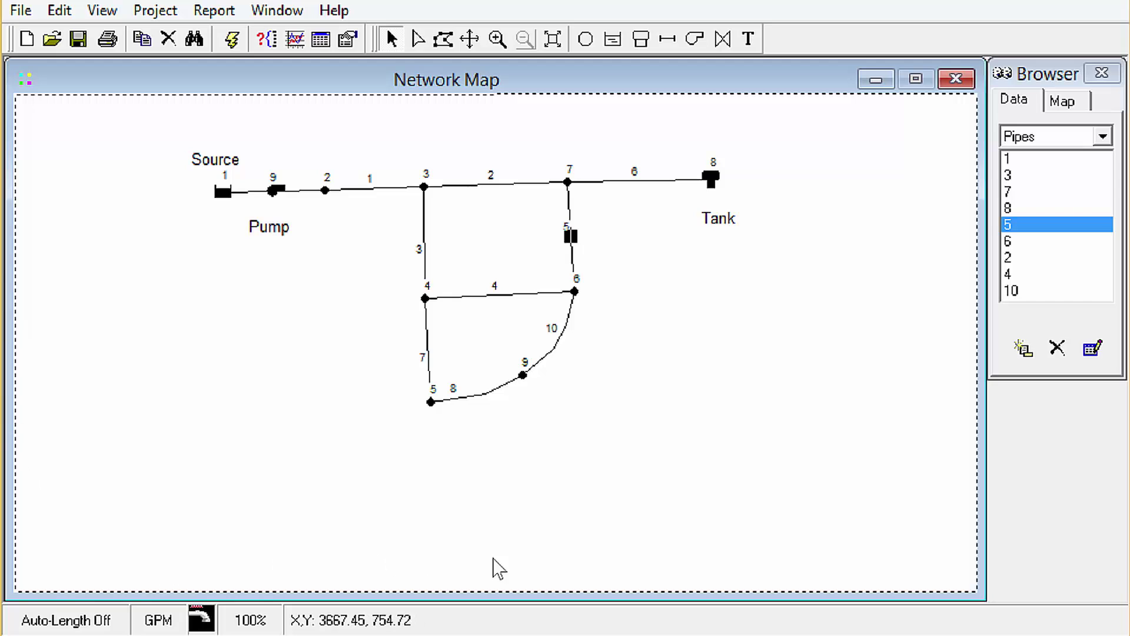
pyautogui.click(59, 10)
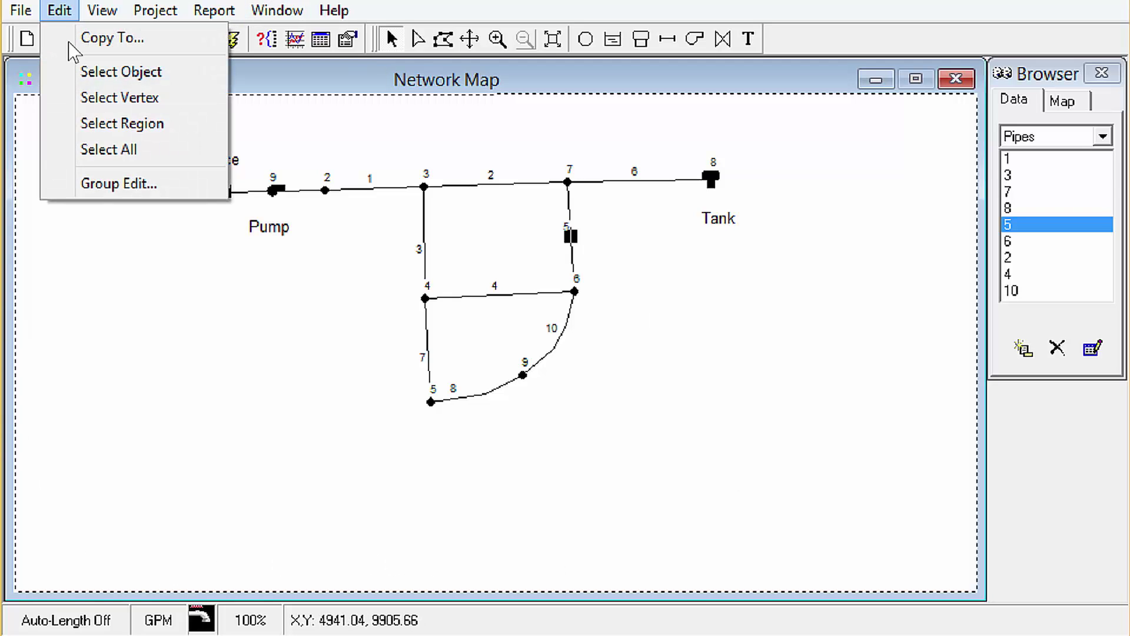
pyautogui.click(116, 183)
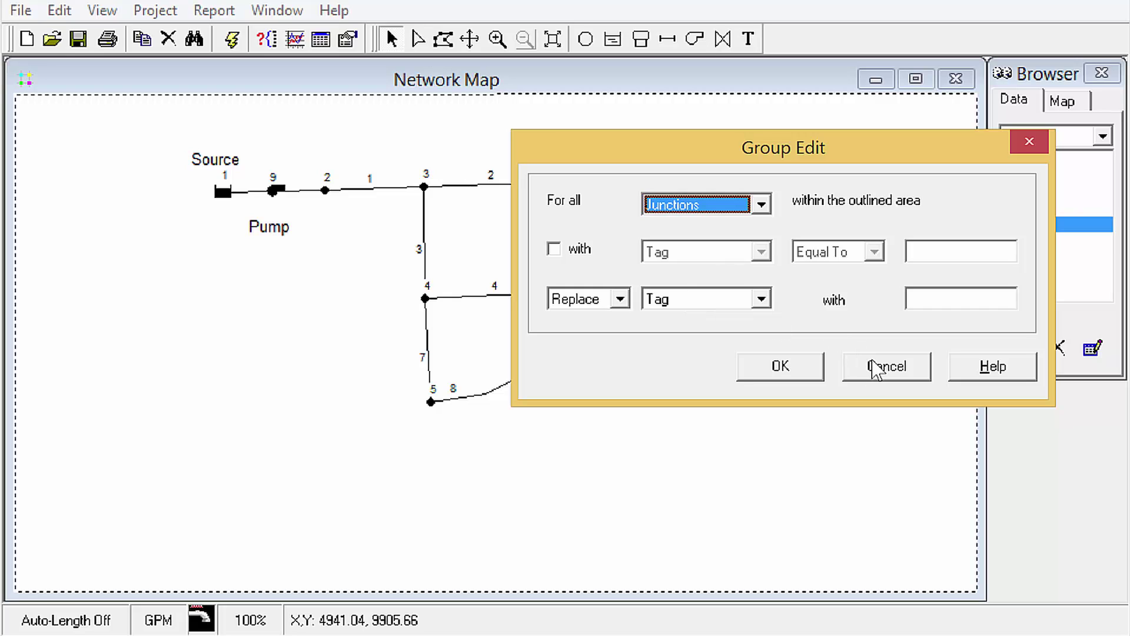
pyautogui.click(876, 369)
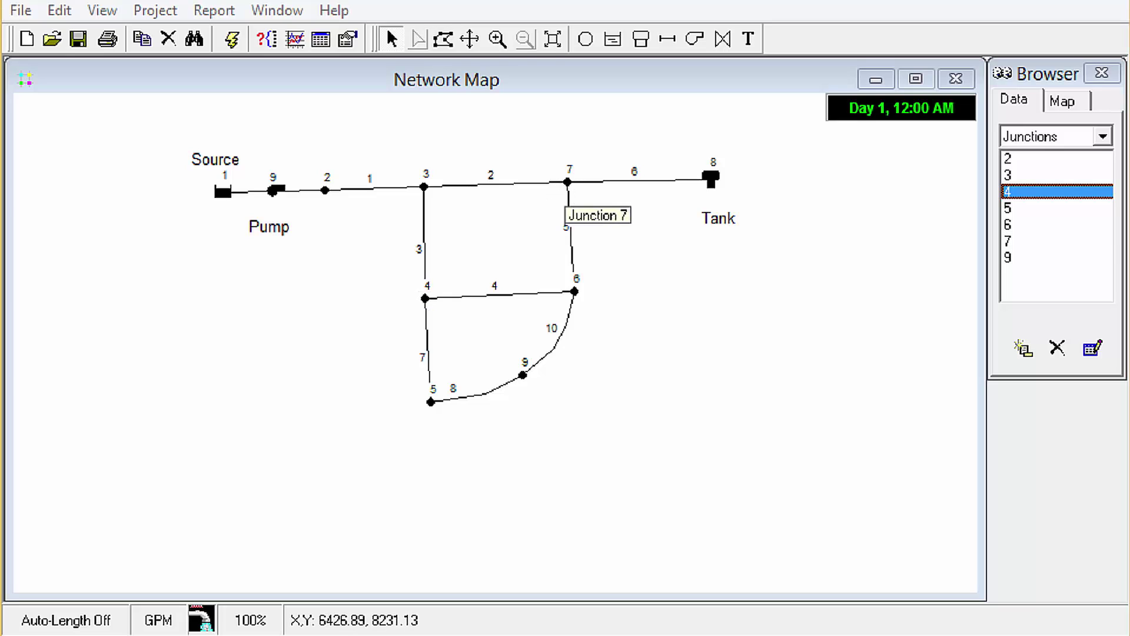
# Open junction 7's properties and commit its base demand of 15
pyautogui.click(568, 183)
pyautogui.doubleClick(567, 182)
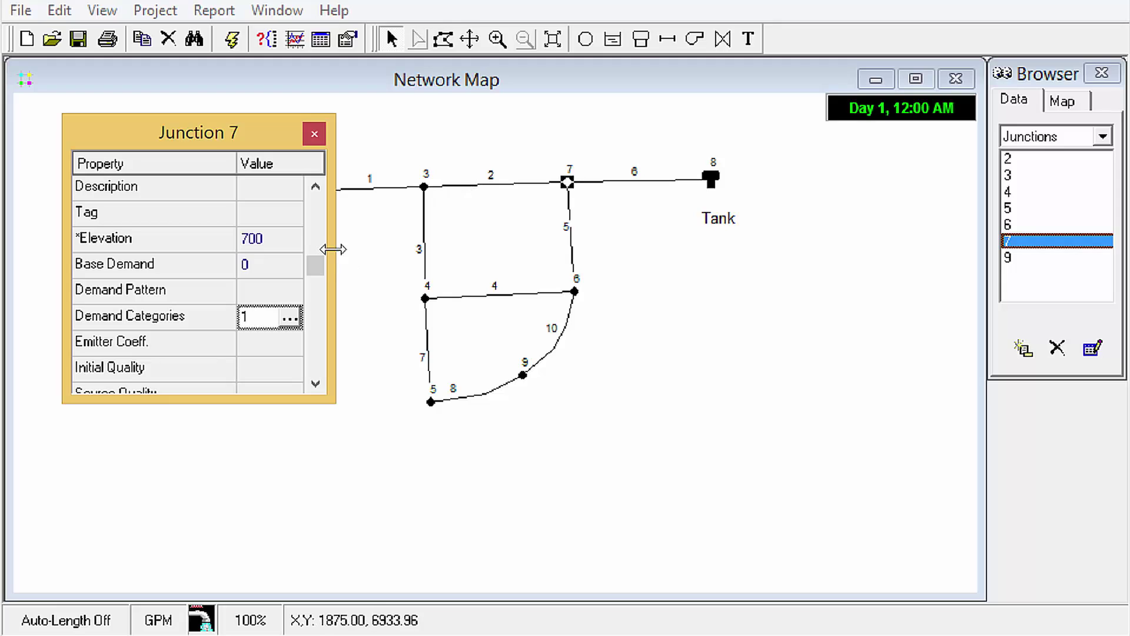
pyautogui.click(268, 291)
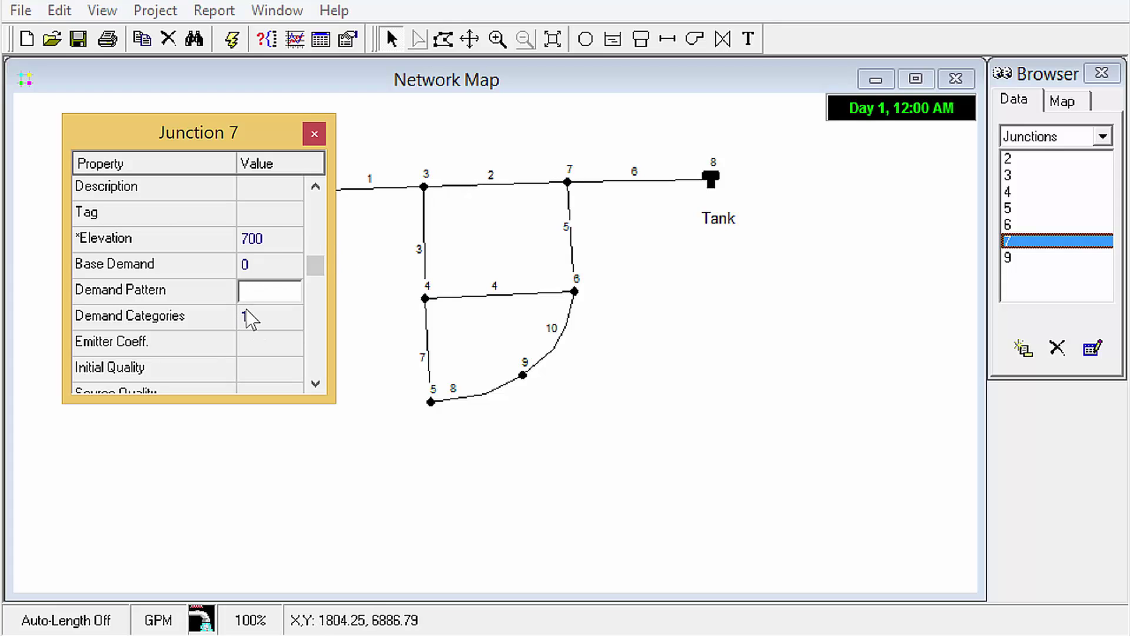
pyautogui.click(269, 263)
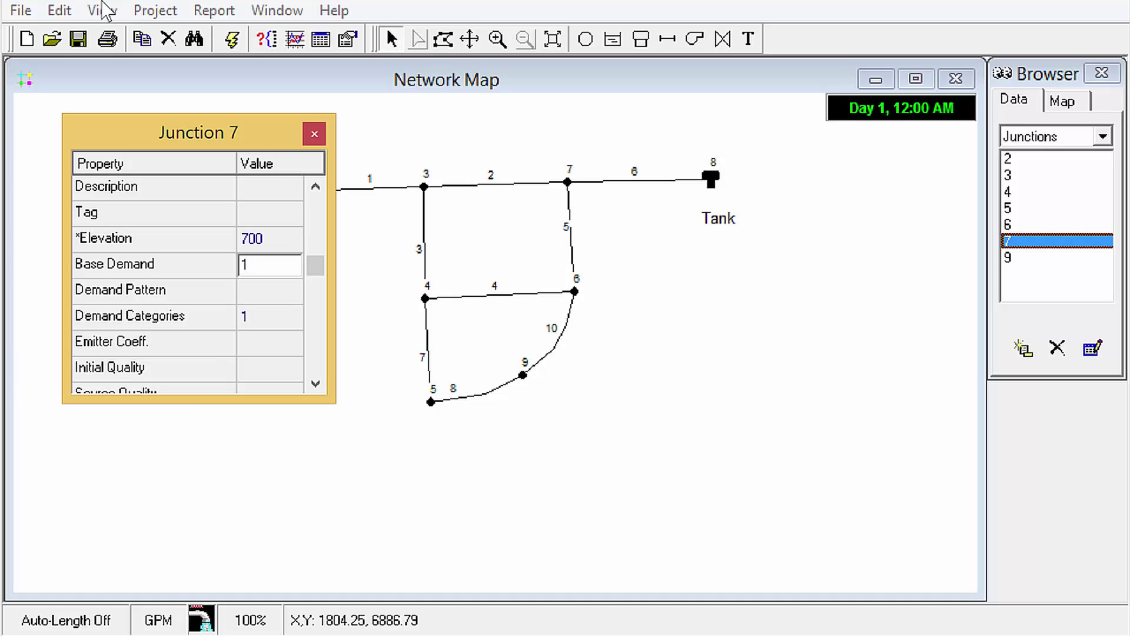
pyautogui.press('Return')
# Set junction 7's demand pattern to 1 and bring up its demand categories table
pyautogui.press('Down')
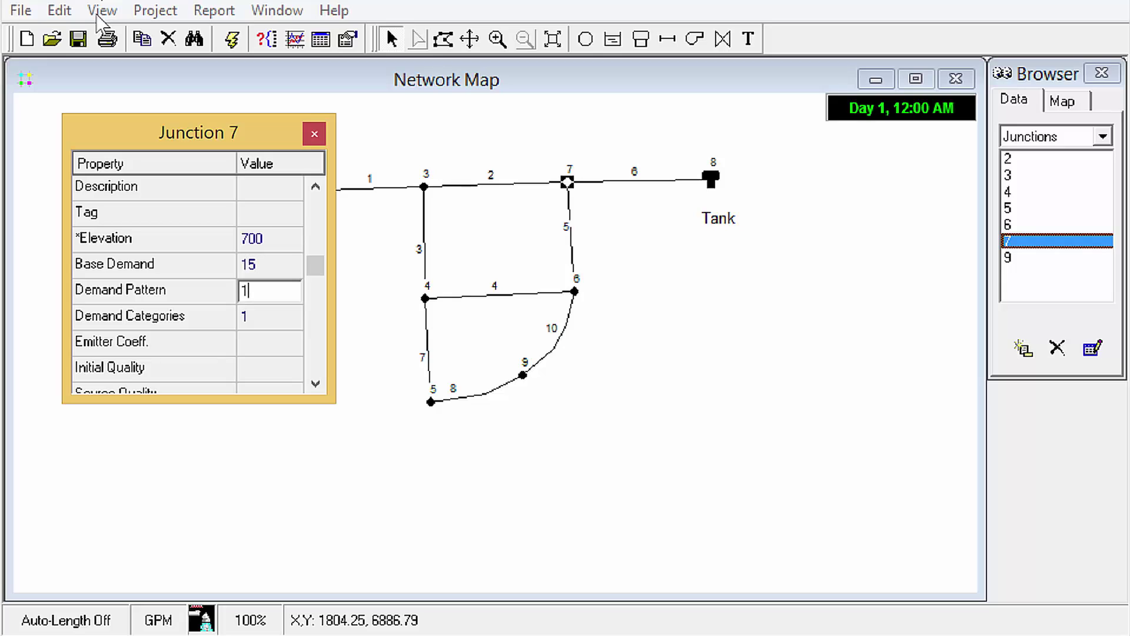
pyautogui.write('1')
pyautogui.click(258, 318)
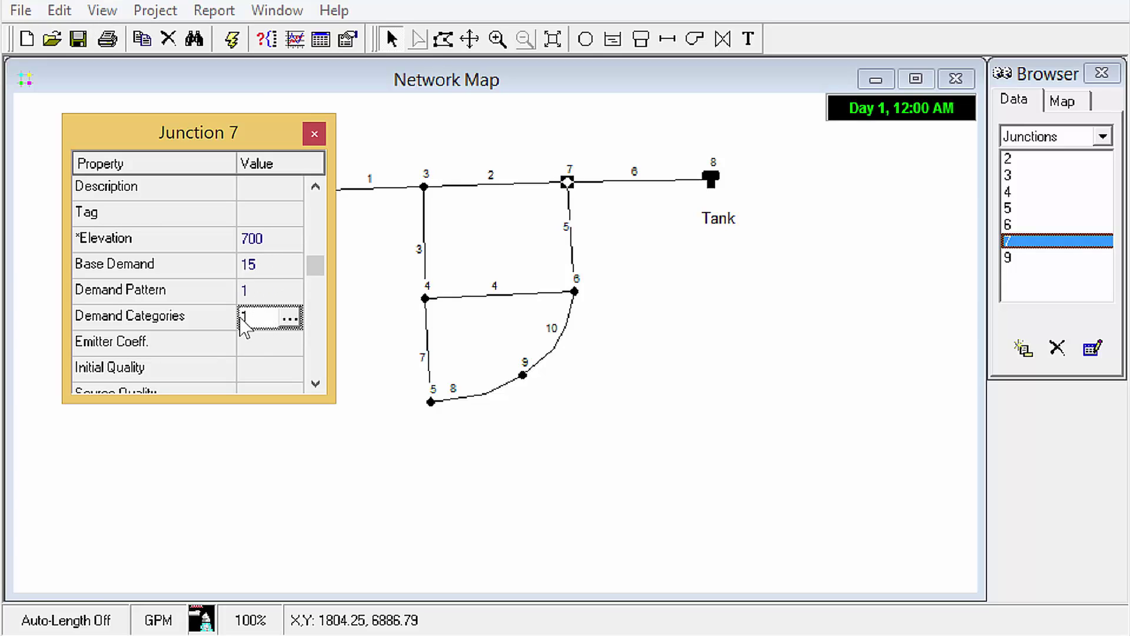
pyautogui.click(289, 319)
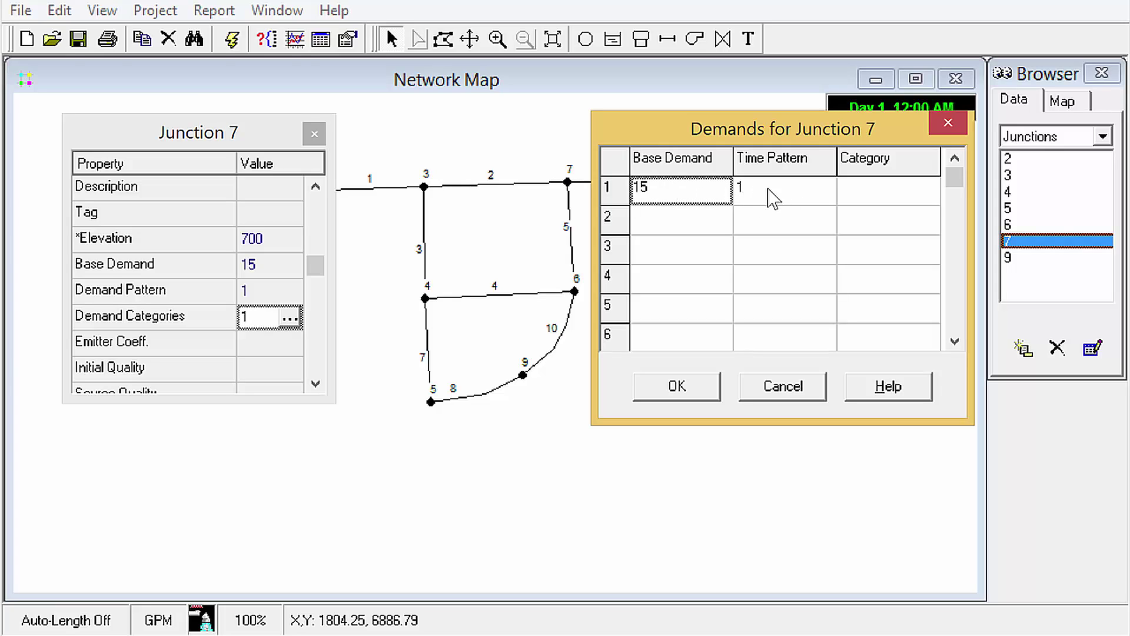
# Label the first demand Residential and add a second demand of 45 with pattern IND, category Industrial
pyautogui.click(880, 190)
pyautogui.write('Residential')
pyautogui.press('Return')
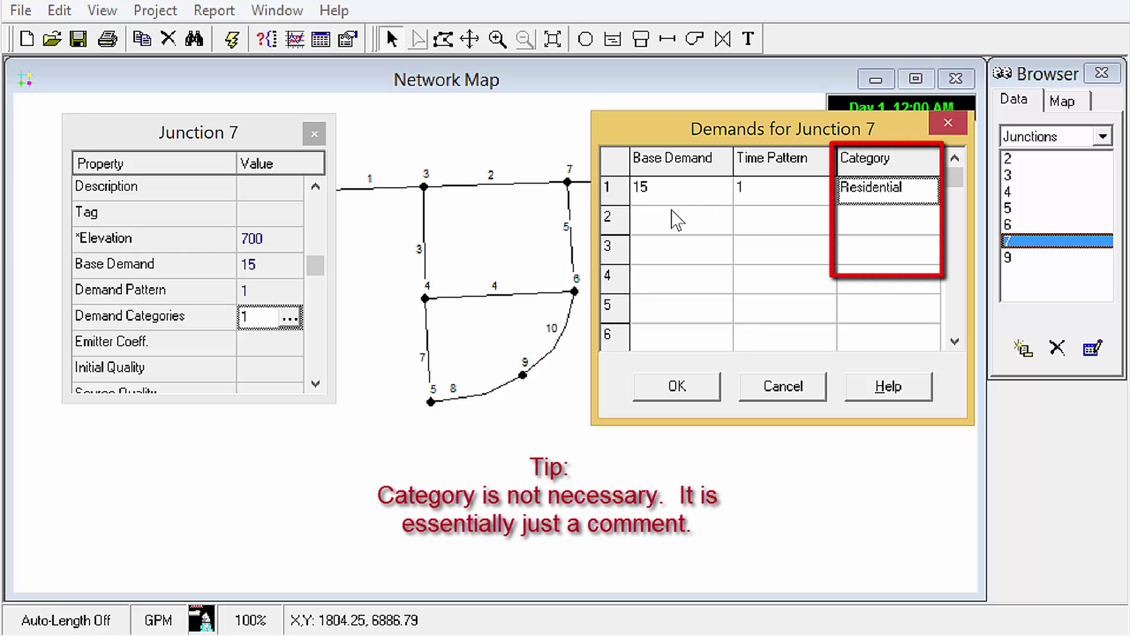
pyautogui.click(677, 220)
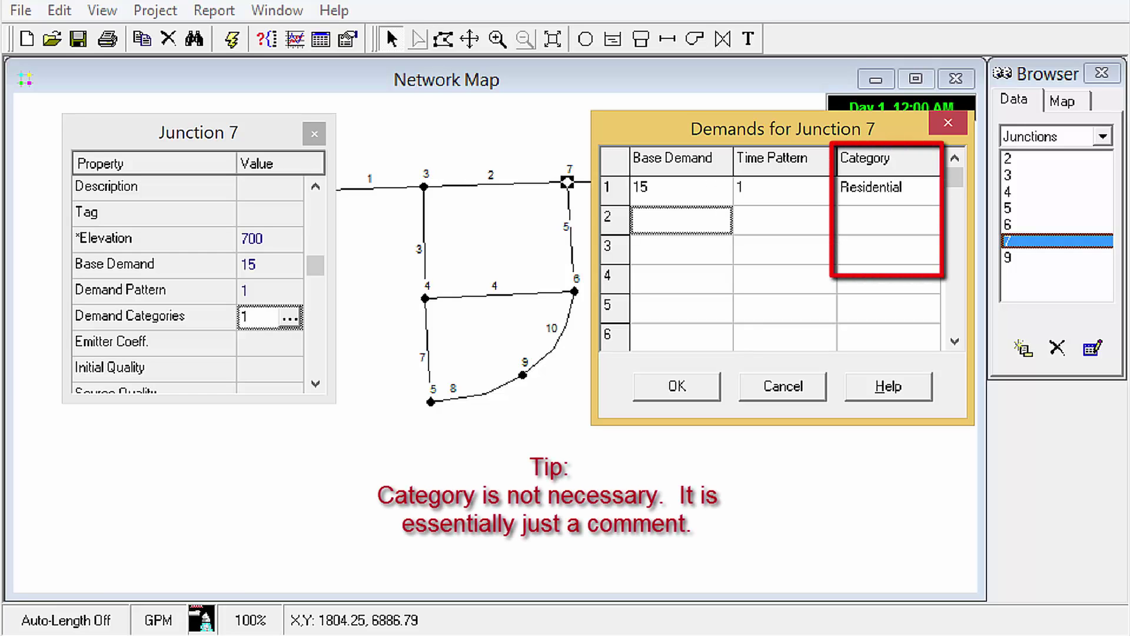
pyautogui.write('45')
pyautogui.press('Tab')
pyautogui.write('2')
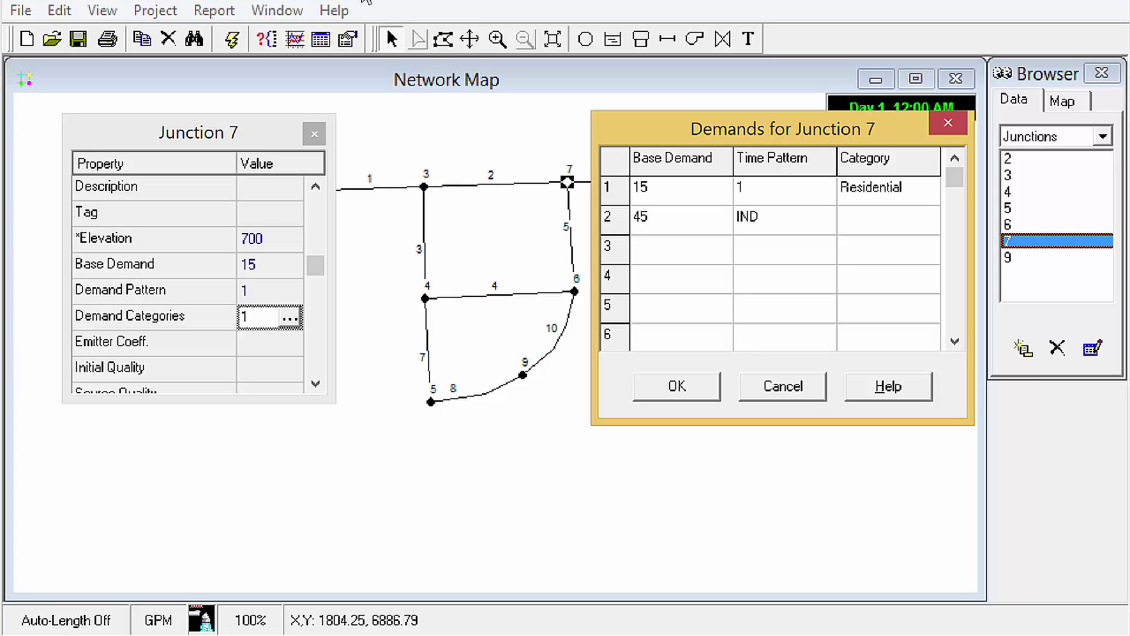
pyautogui.click(897, 227)
pyautogui.write('Industrial')
pyautogui.press('Tab')
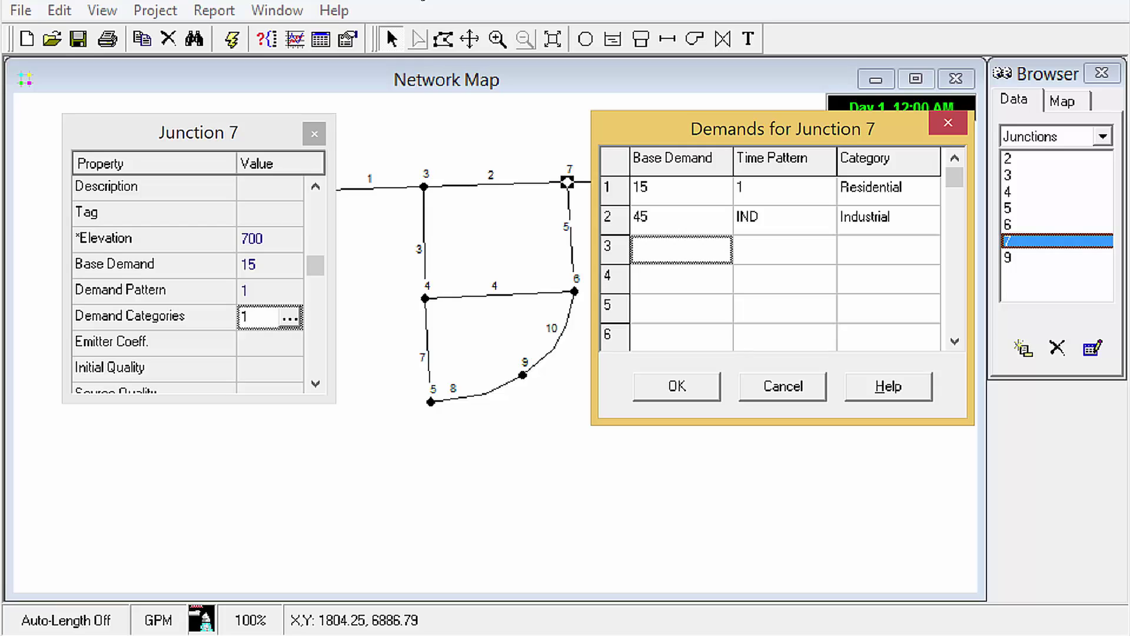
# Add demands of 56 (COM, Commercial) and 10 (M1, Multi-family), then accept the demands for junction 7
pyautogui.write('56')
pyautogui.press('Tab')
pyautogui.write('C')
pyautogui.press('Tab')
pyautogui.write('Commercial')
pyautogui.click(681, 278)
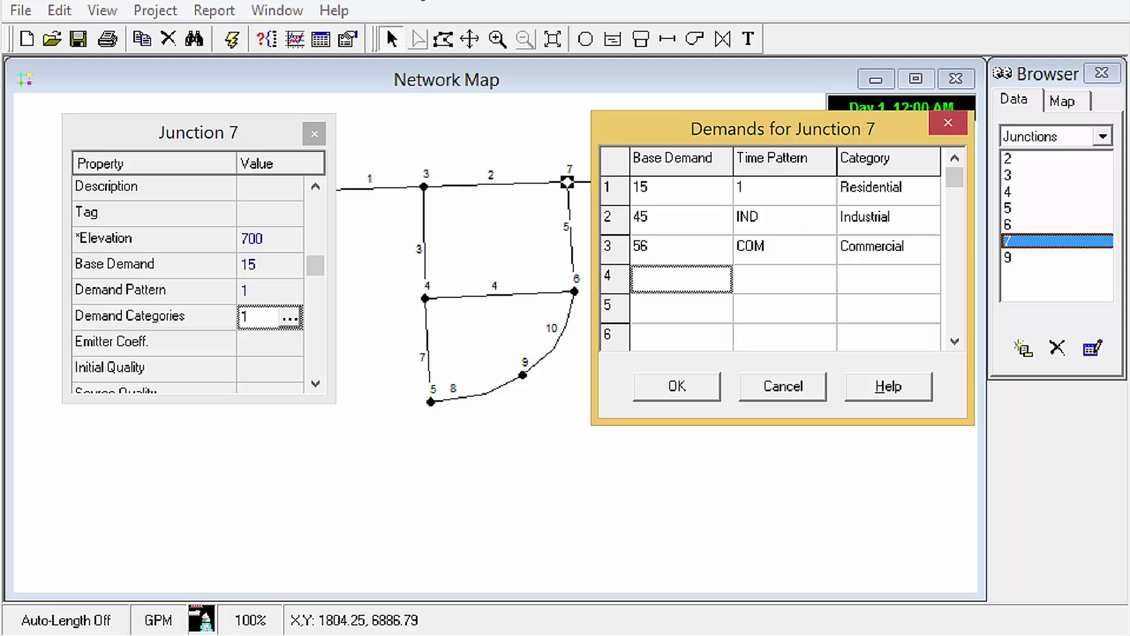
pyautogui.write('10')
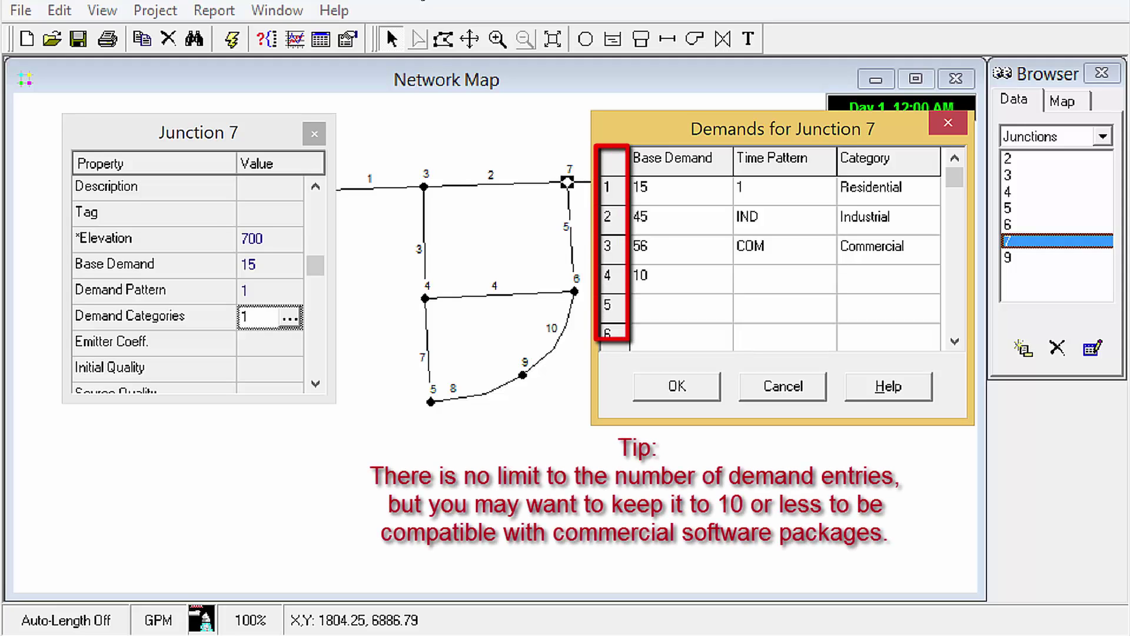
pyautogui.click(784, 278)
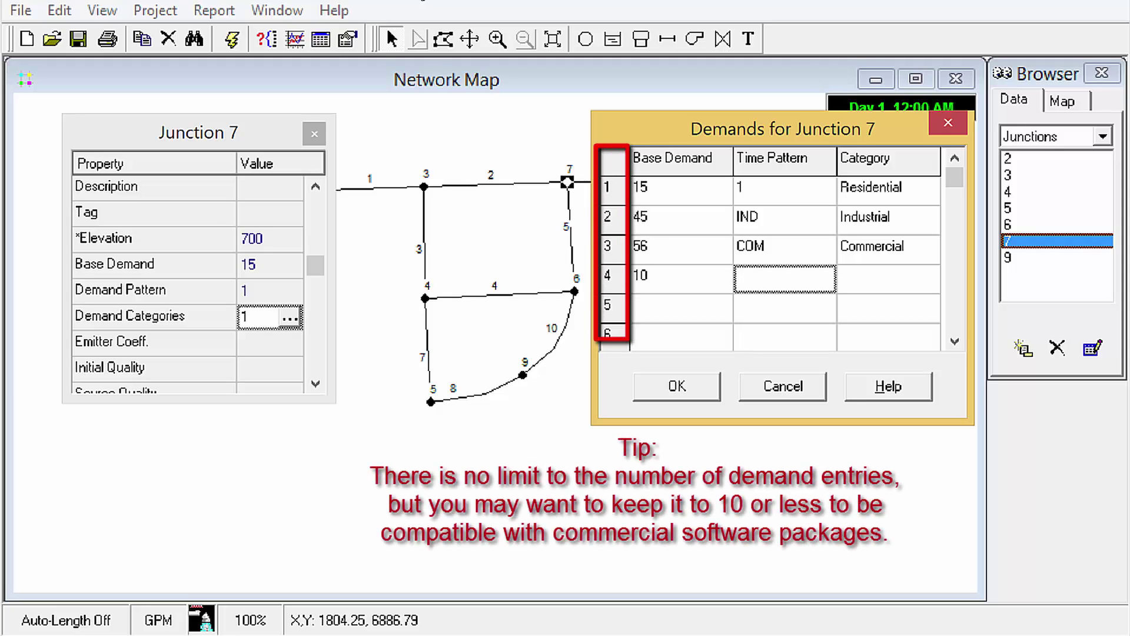
pyautogui.write('M')
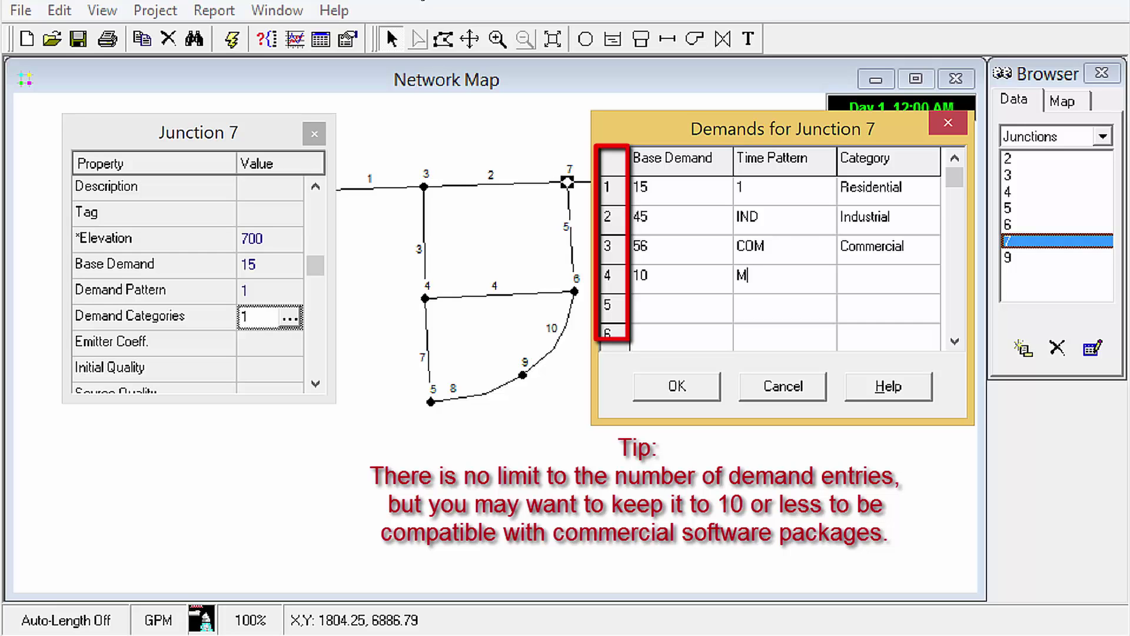
pyautogui.write('1')
pyautogui.press('Tab')
pyautogui.write('Mul')
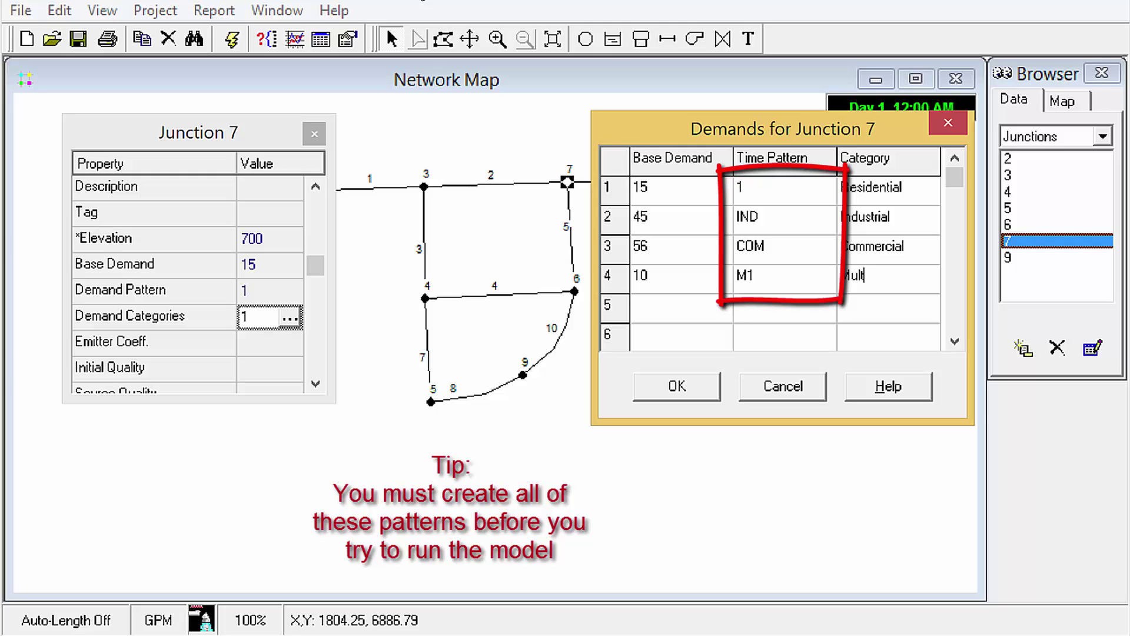
pyautogui.write('ti-family')
pyautogui.click(683, 387)
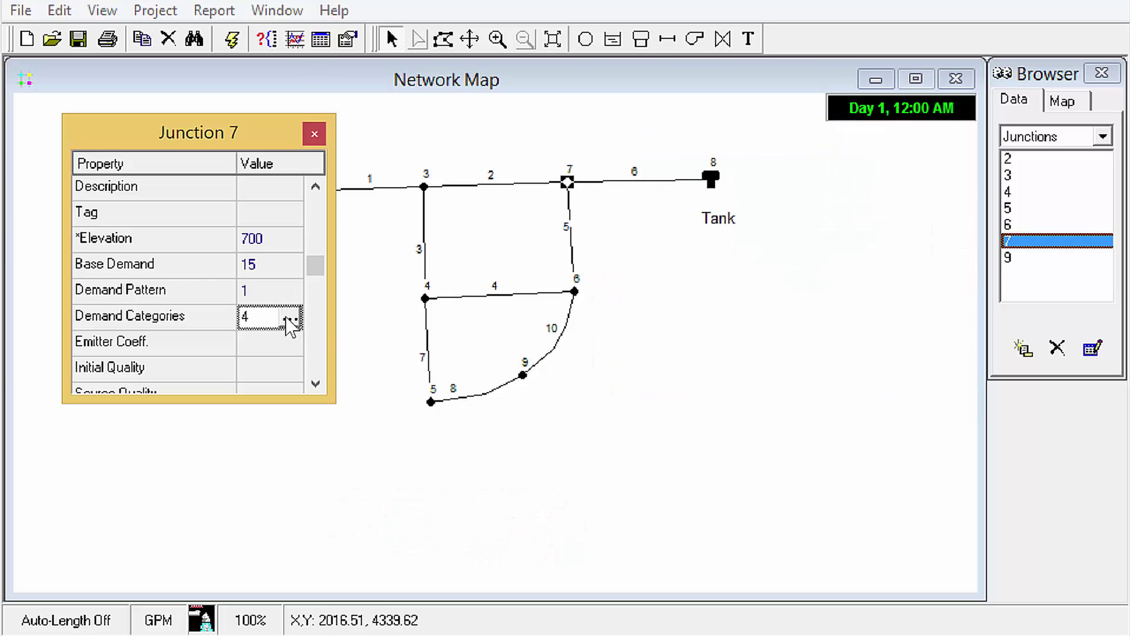
# Close junction 7's properties and place a new junction 10 to the right of junction 6
pyautogui.click(314, 134)
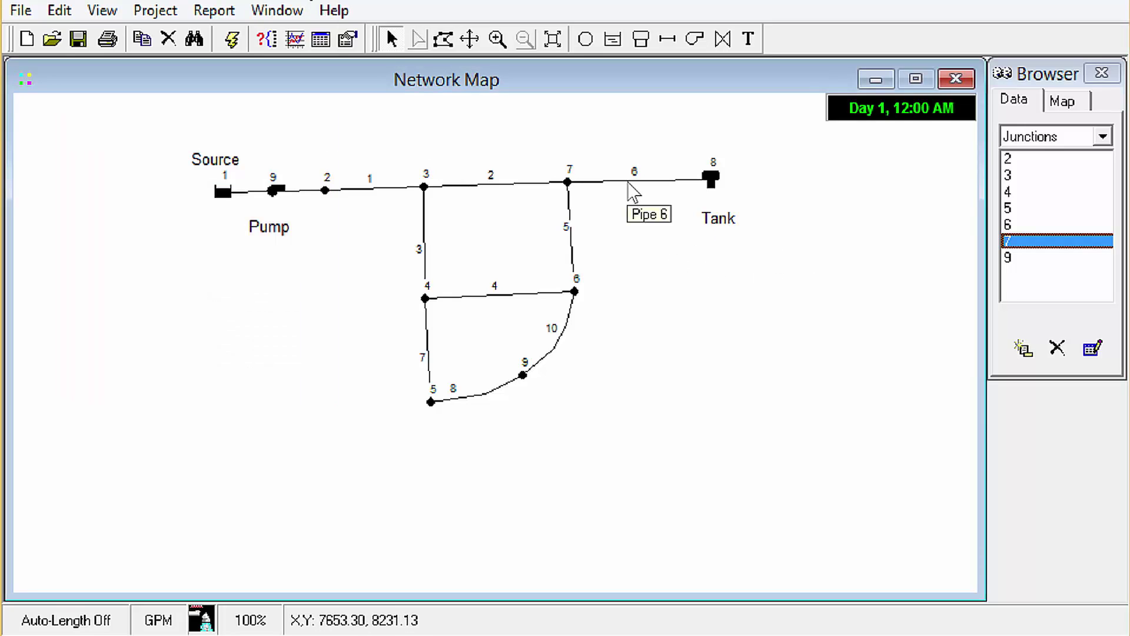
pyautogui.click(628, 182)
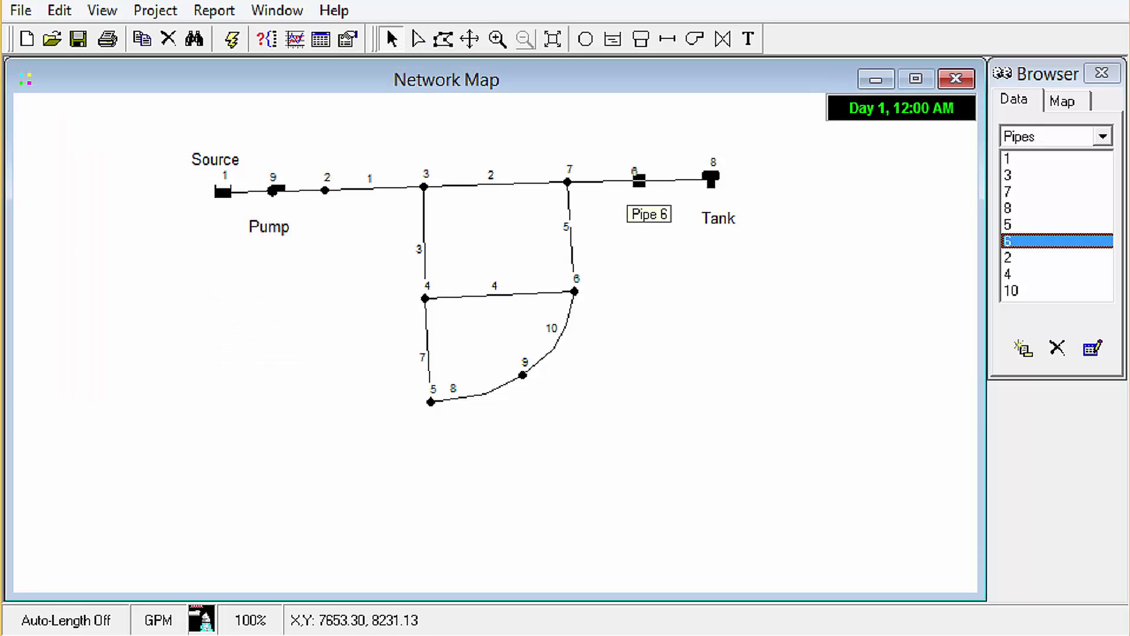
pyautogui.click(631, 185)
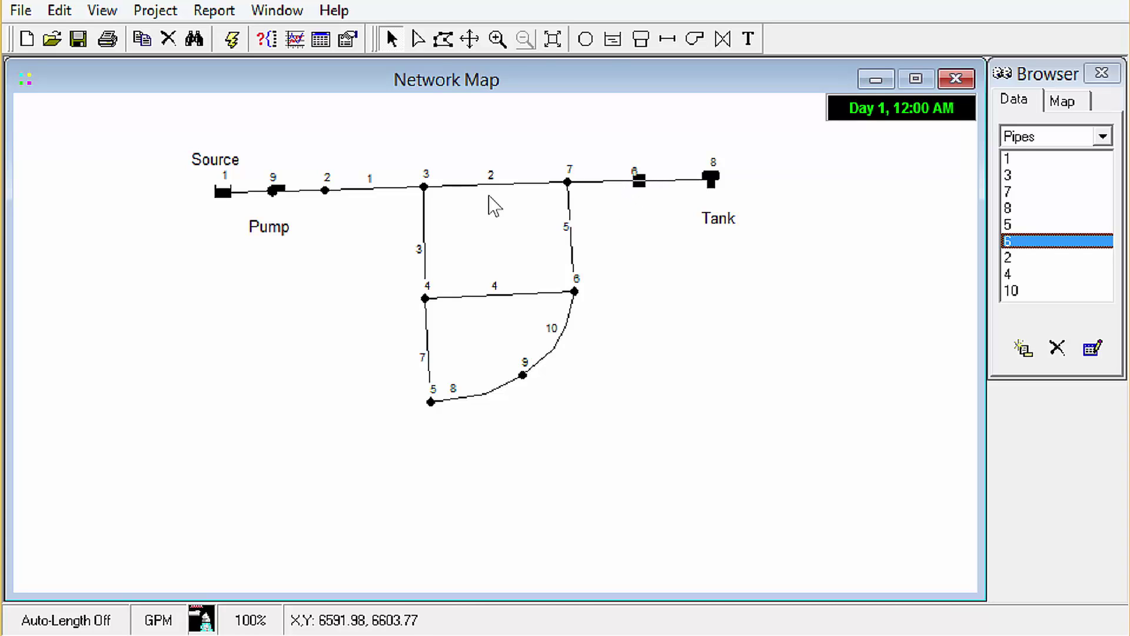
pyautogui.click(585, 39)
pyautogui.click(695, 325)
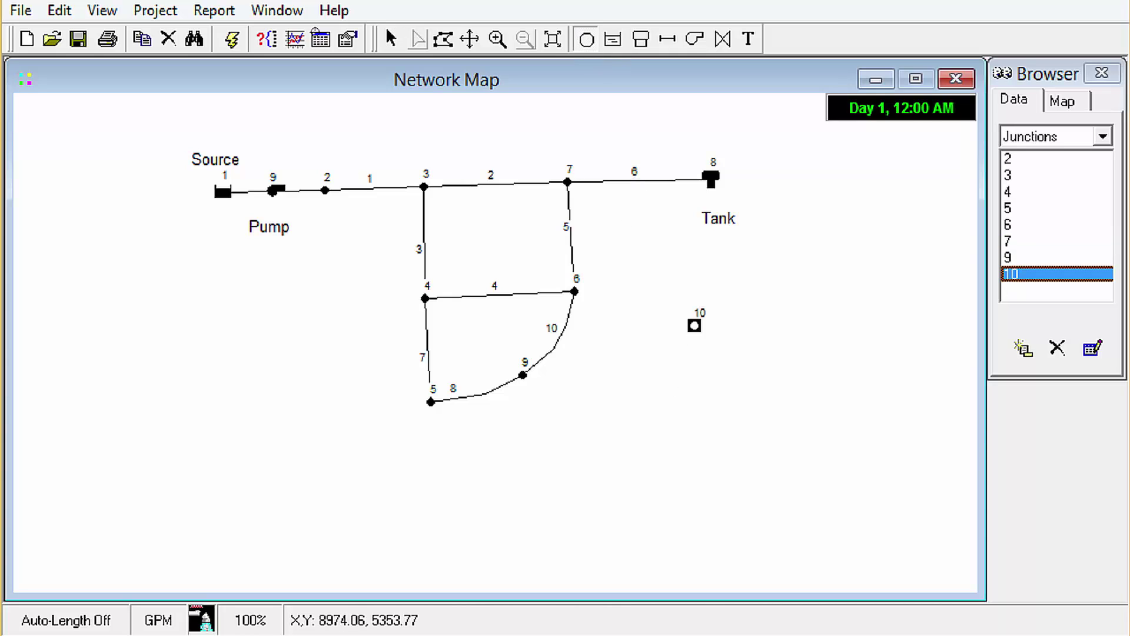
# Draw new pipe 11 linking junction 6 to junction 10
pyautogui.click(668, 39)
pyautogui.click(575, 291)
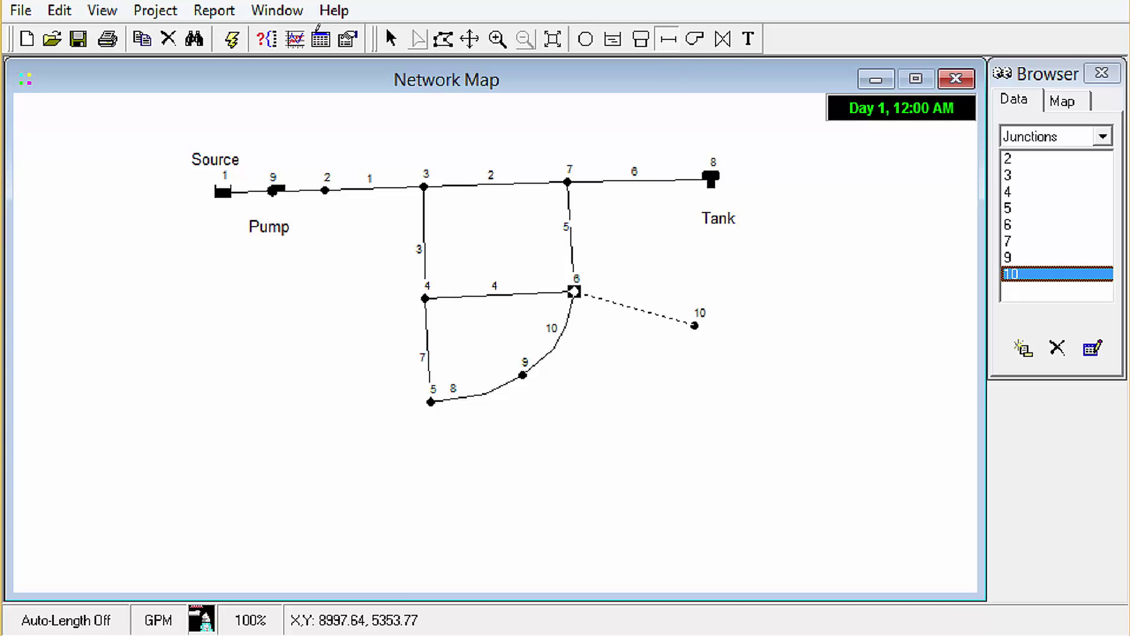
pyautogui.click(694, 326)
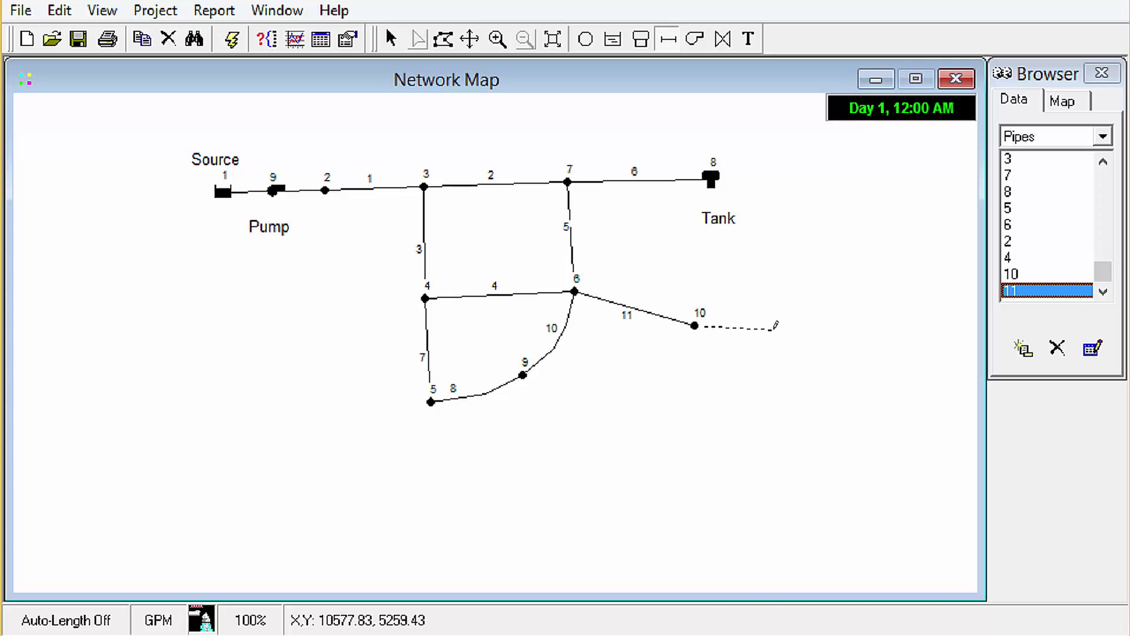
pyautogui.press('Escape')
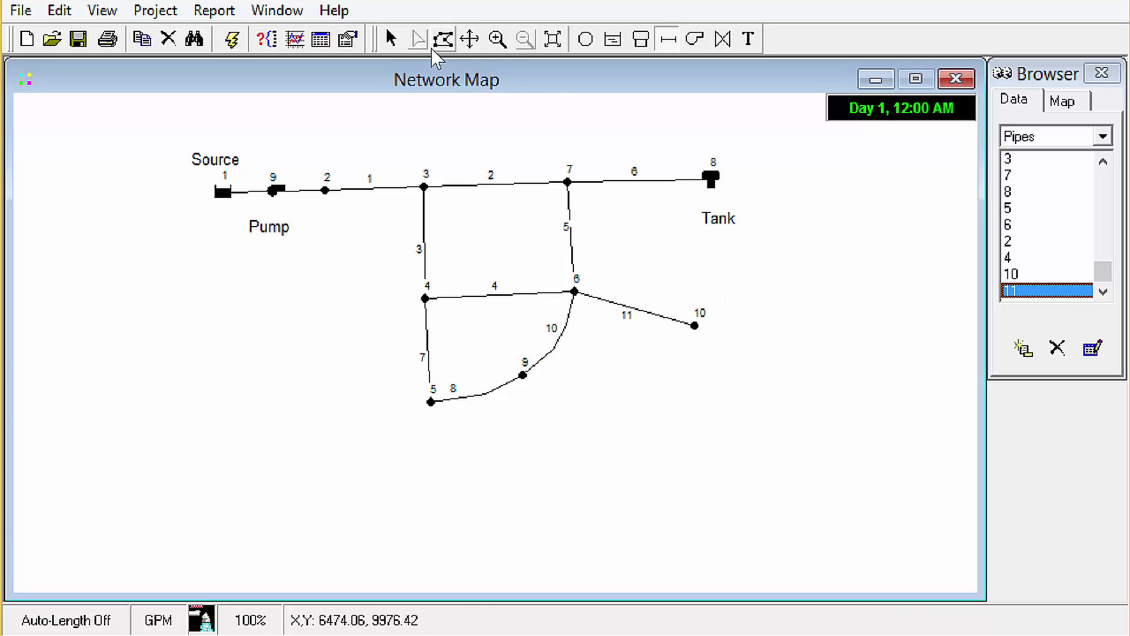
pyautogui.click(392, 39)
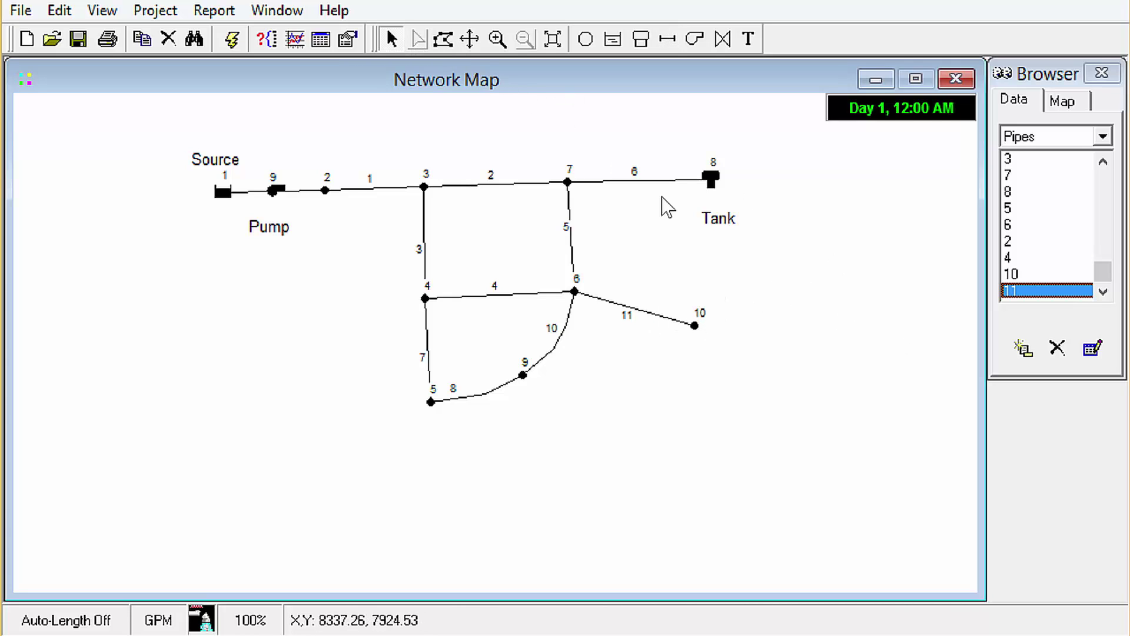
# Delete pipe 11 through its right-click menu and confirm
pyautogui.click(698, 327)
pyautogui.rightClick(673, 320)
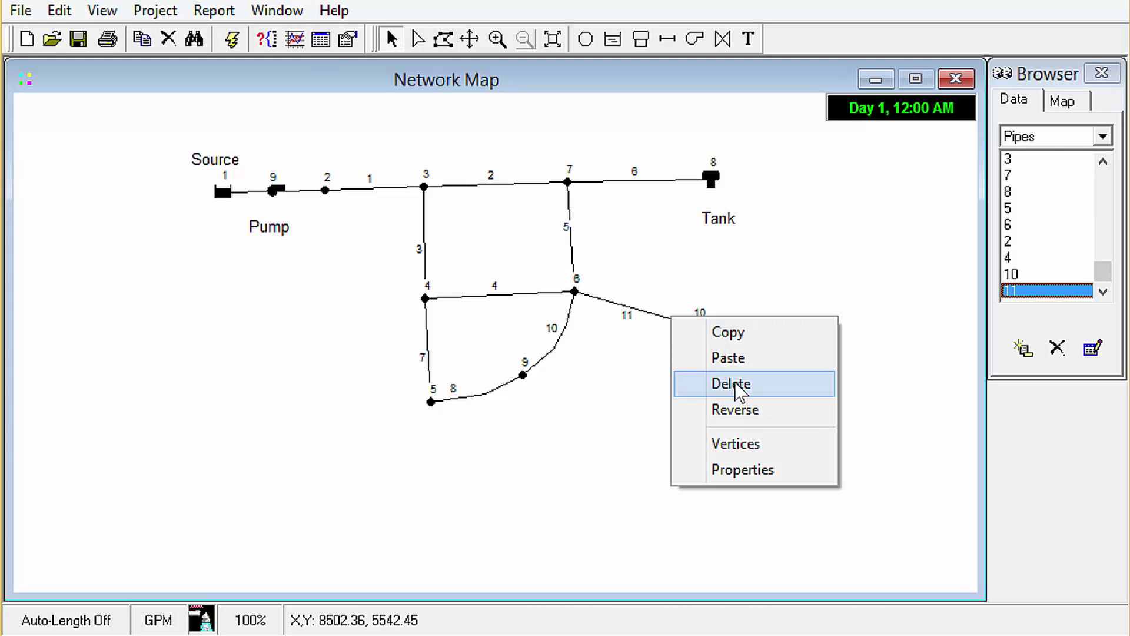
pyautogui.click(736, 384)
pyautogui.click(734, 311)
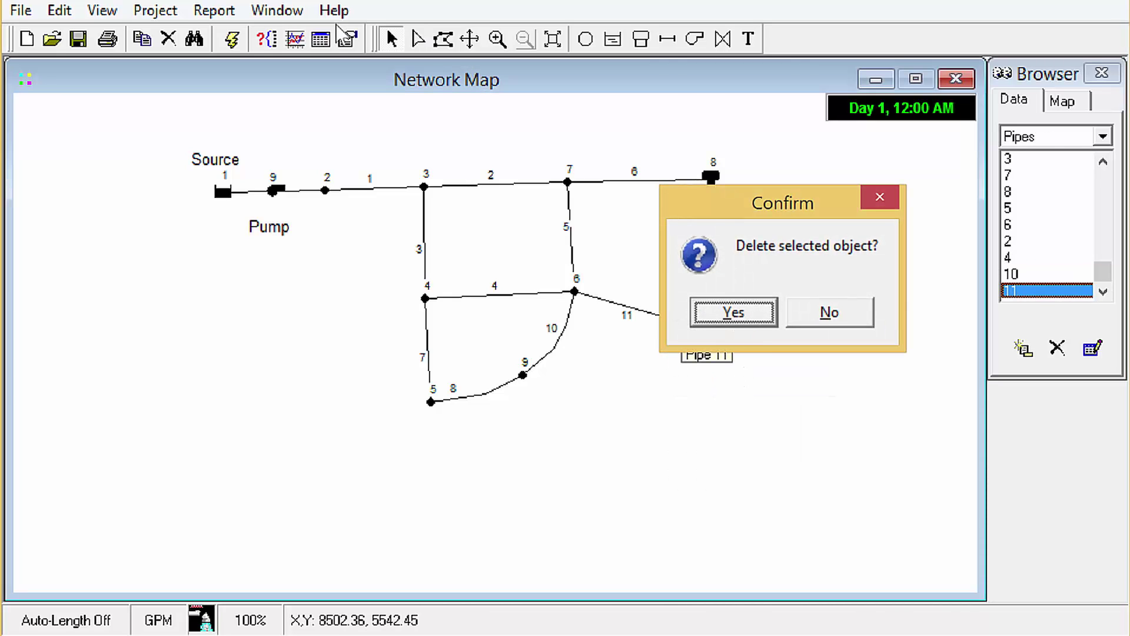
# Delete junction 10 with the Browser's delete button and confirm, clearing the selection
pyautogui.click(694, 326)
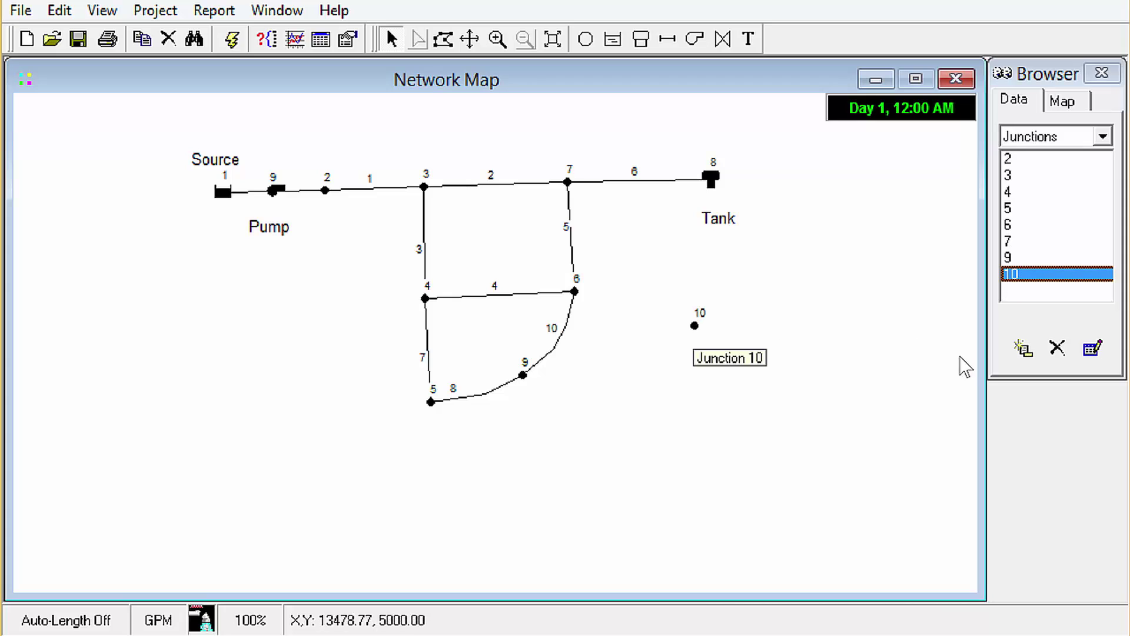
pyautogui.click(1057, 347)
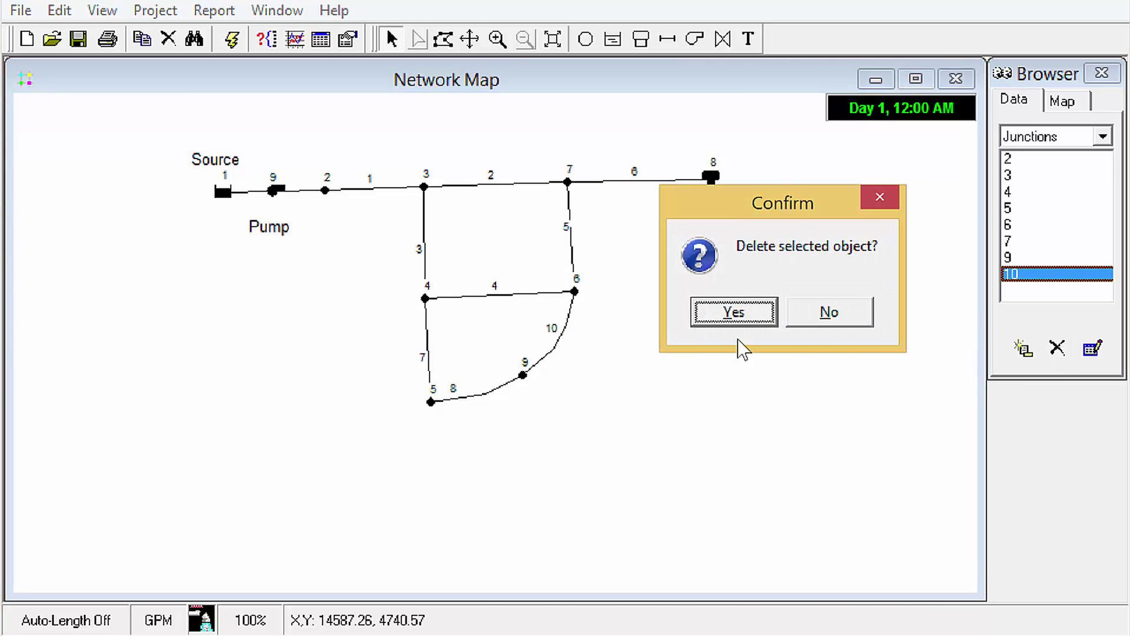
pyautogui.click(732, 317)
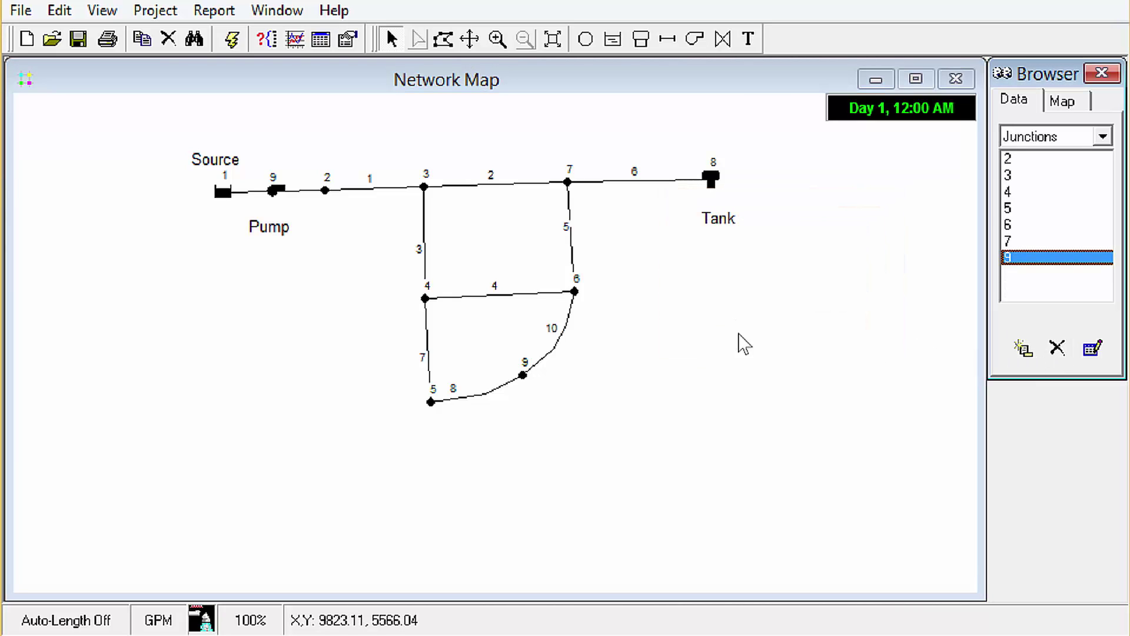
pyautogui.click(922, 471)
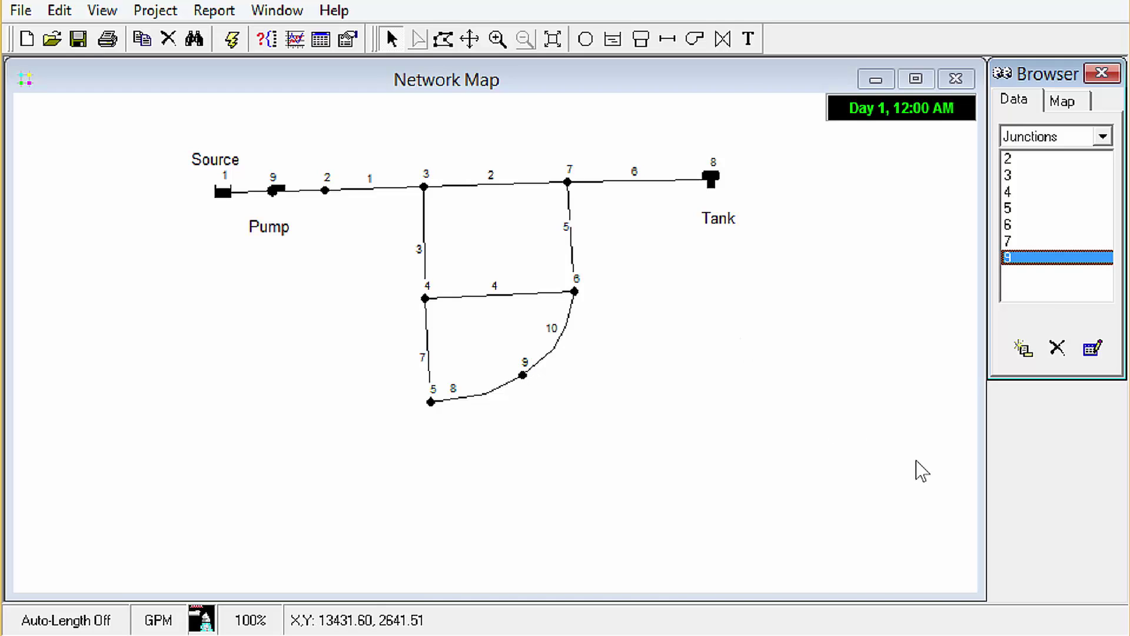